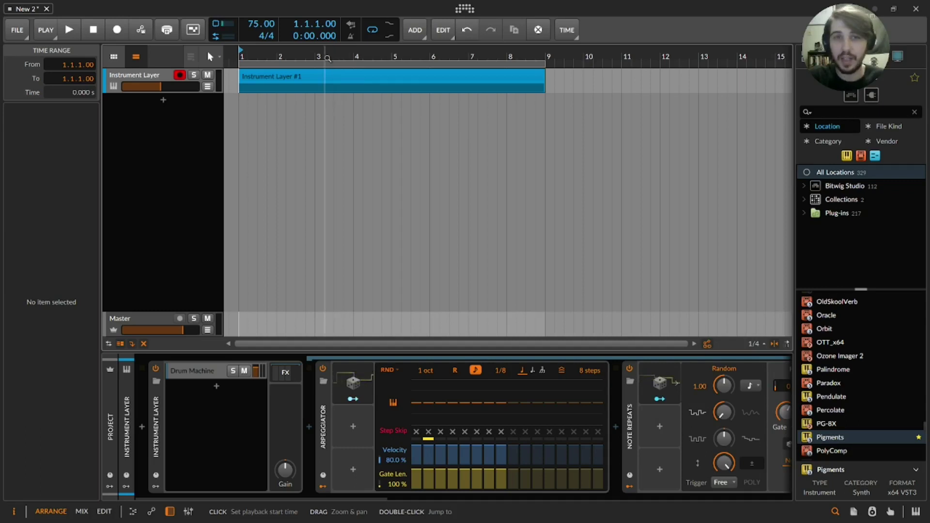
# Audition the pads in the first column of the Drum Machine that follows Note Repeats in the device chain.
pyautogui.hscroll(8, 431, 436)
pyautogui.click(444, 483)
pyautogui.click(444, 446)
pyautogui.click(447, 418)
pyautogui.click(448, 387)
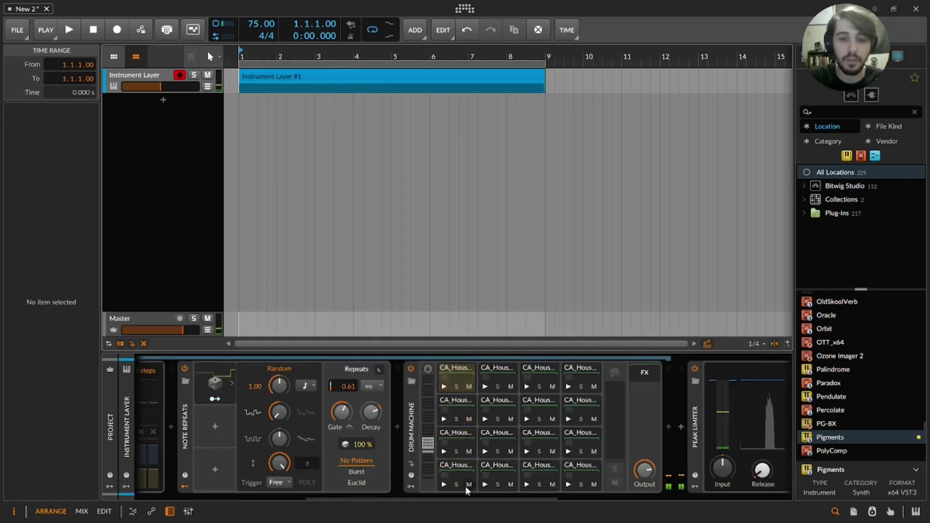
pyautogui.moveTo(461, 498); pyautogui.dragTo(310, 498)
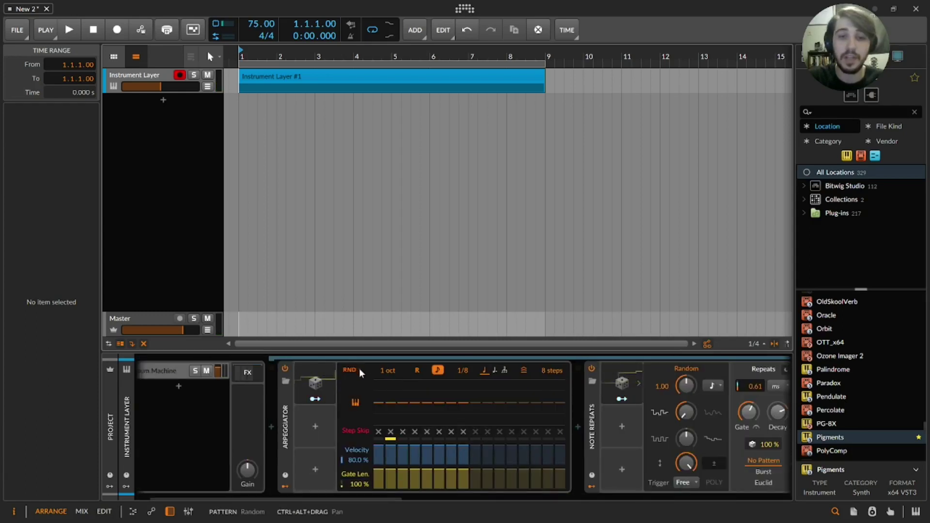
# Inspect the notes of the Instrument Layer #1 clip and the Note Repeats device ahead of the Drum Machine.
pyautogui.doubleClick(344, 77)
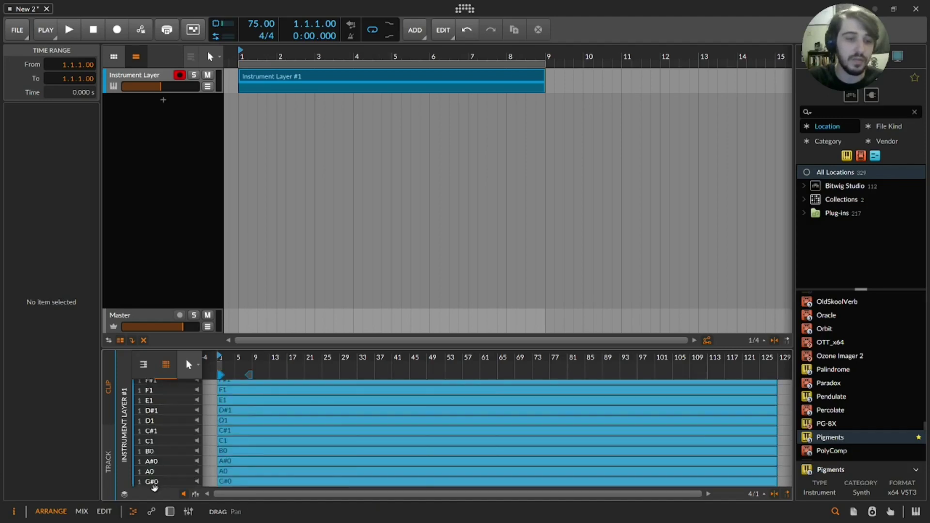
pyautogui.scroll(3, 155, 488)
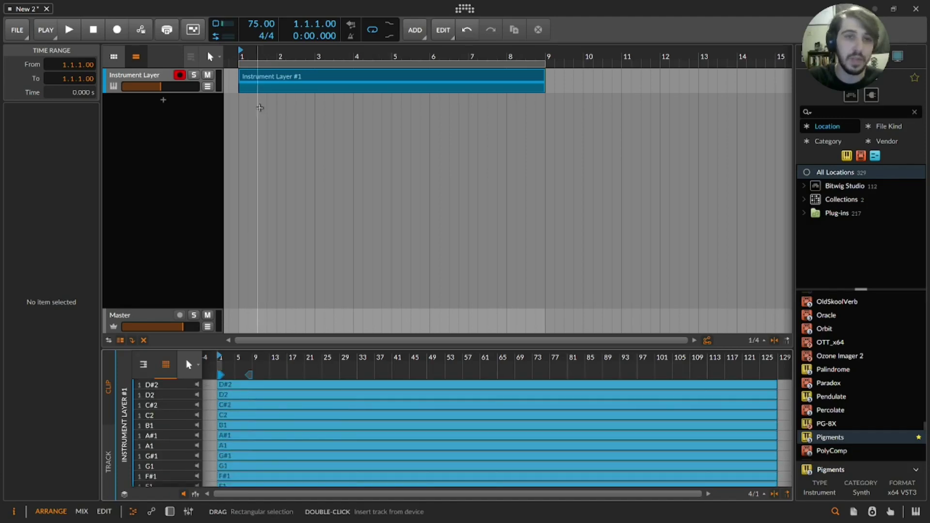
pyautogui.press('d')
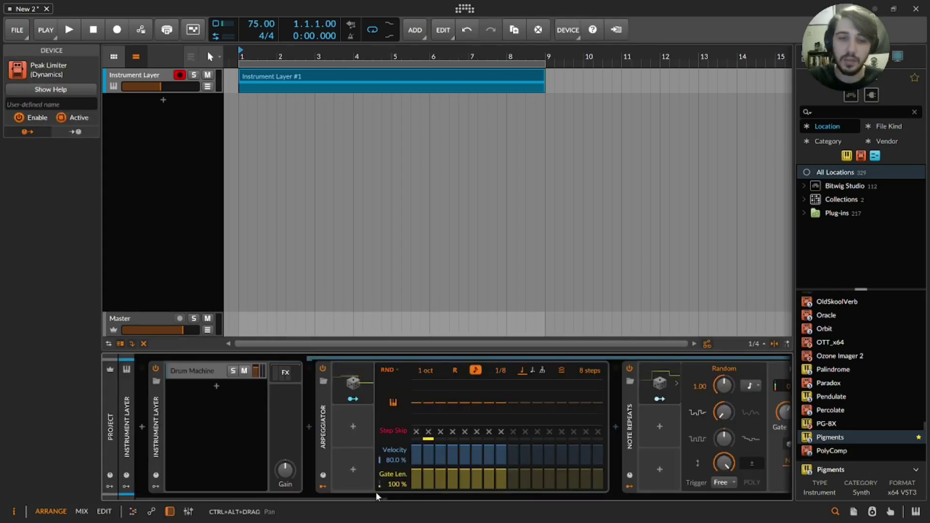
pyautogui.moveTo(344, 497); pyautogui.dragTo(463, 497)
pyautogui.click(550, 445)
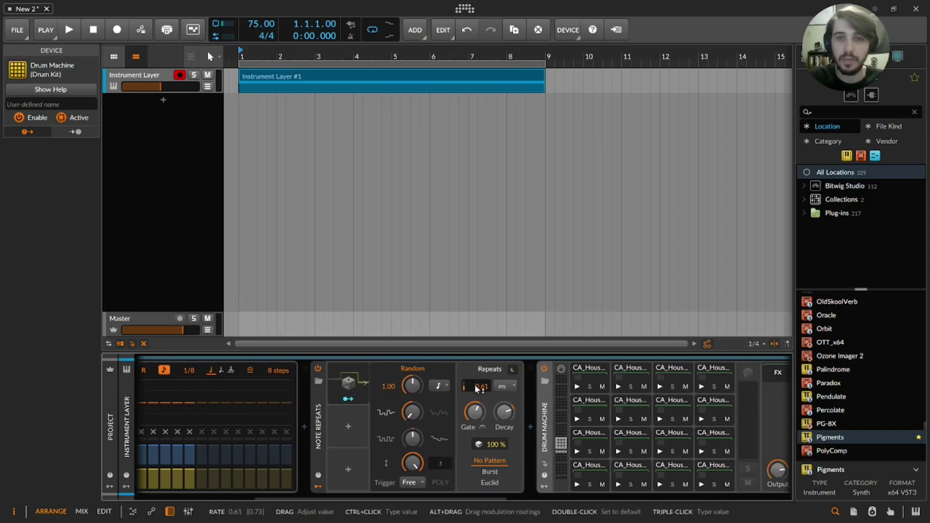
# Create a track with the Hat sample in a Sampler and insert the Note Repeats device ahead of it.
pyautogui.rightClick(110, 121)
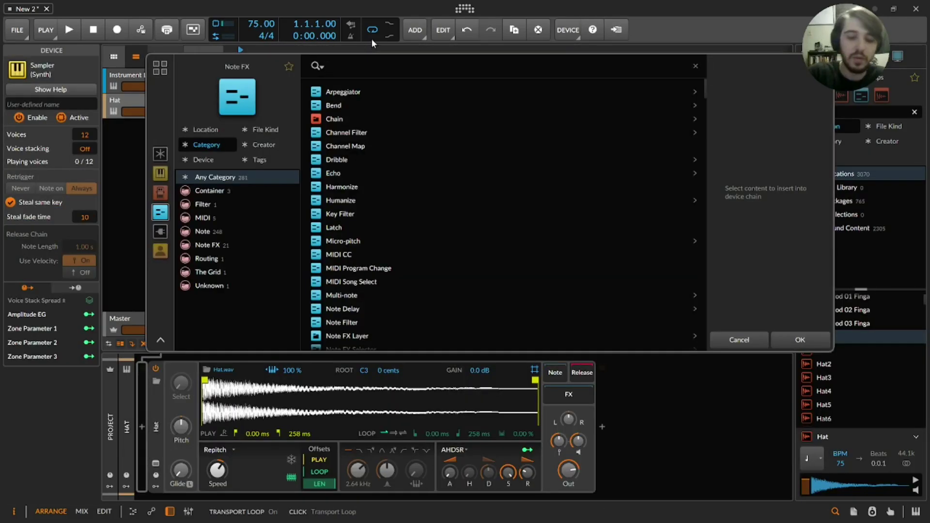
pyautogui.write('NOTE')
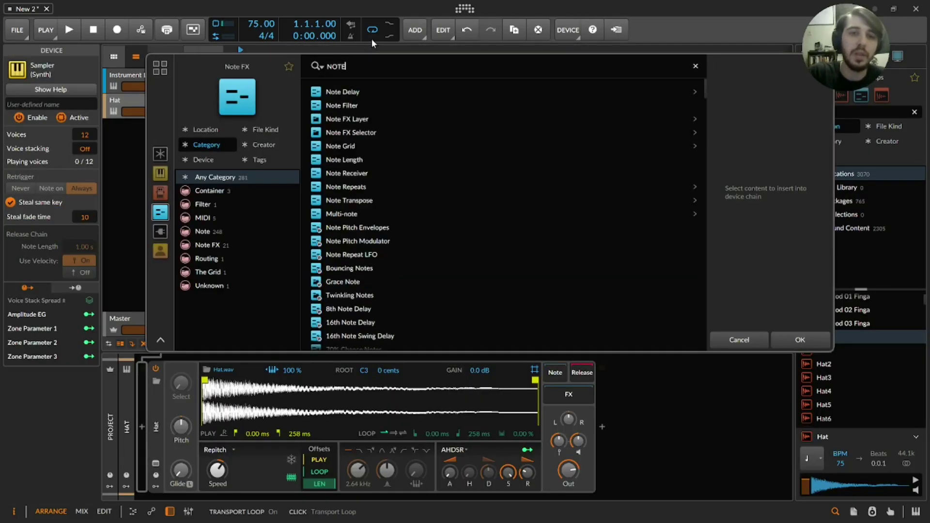
pyautogui.doubleClick(362, 186)
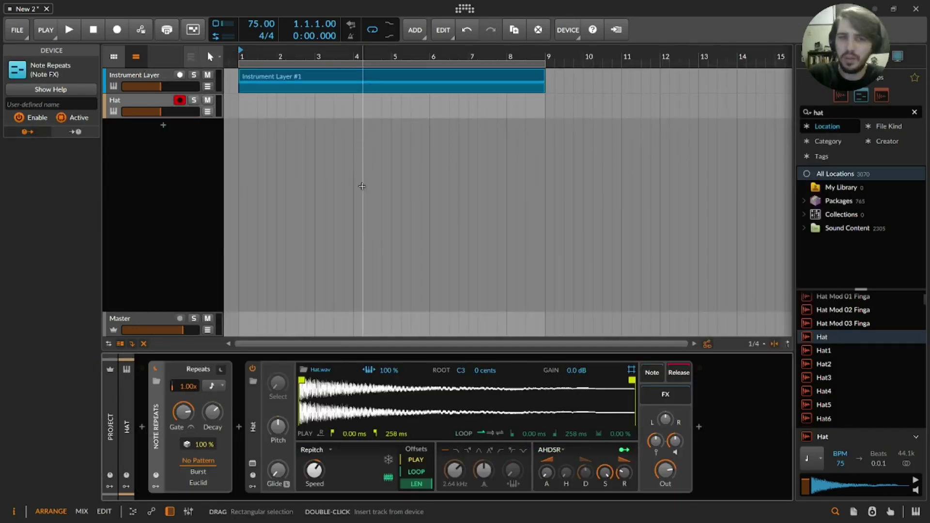
# Switch the Note Repeats timebase on the Hat track to milliseconds and raise its rate to about 14.29.
pyautogui.click(212, 386)
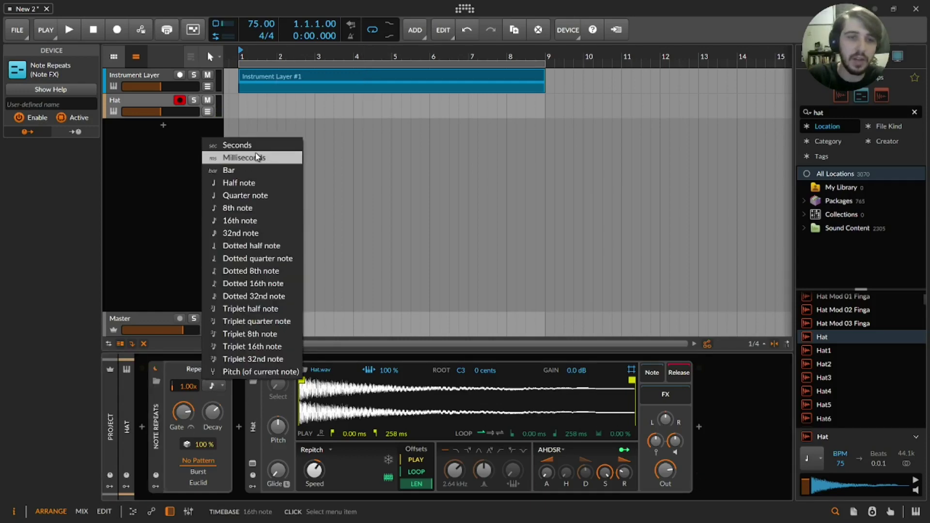
pyautogui.click(243, 158)
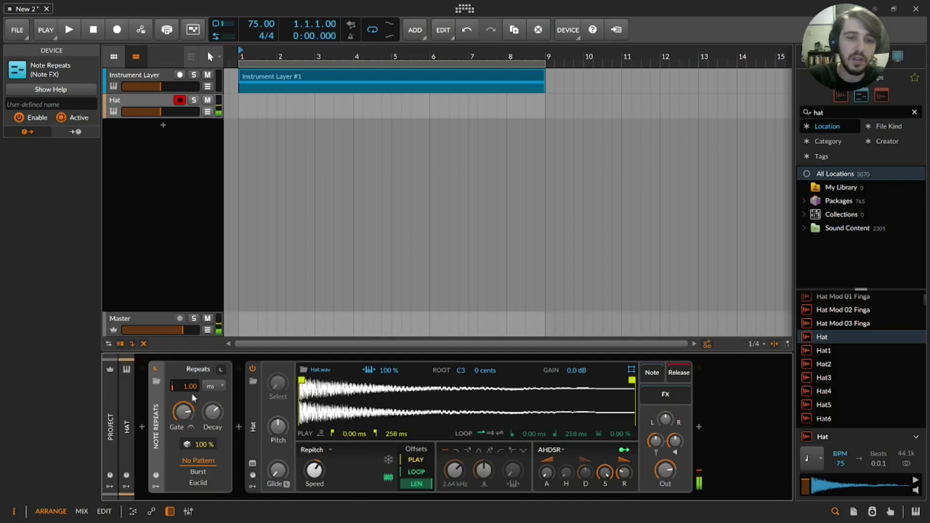
pyautogui.moveTo(191, 388); pyautogui.dragTo(191, 371)
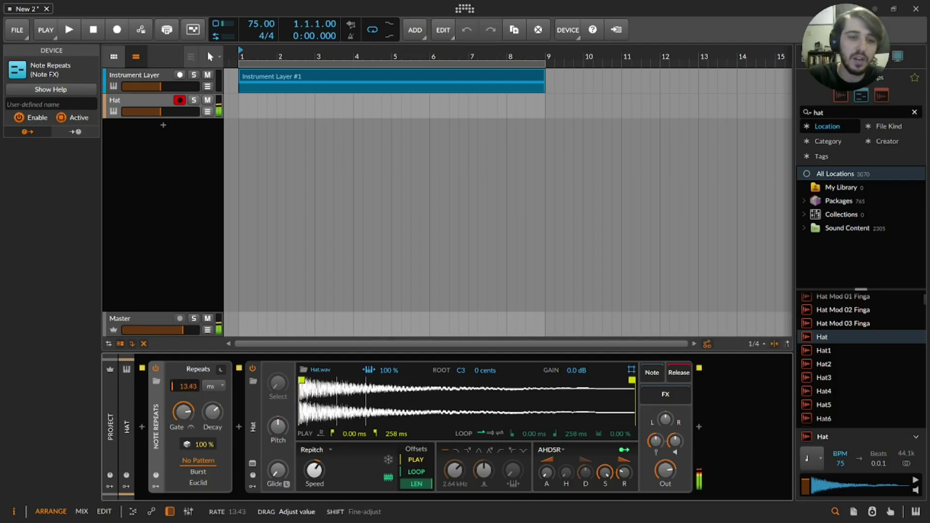
pyautogui.moveTo(190, 386); pyautogui.dragTo(190, 375)
pyautogui.moveTo(190, 386); pyautogui.dragTo(190, 373)
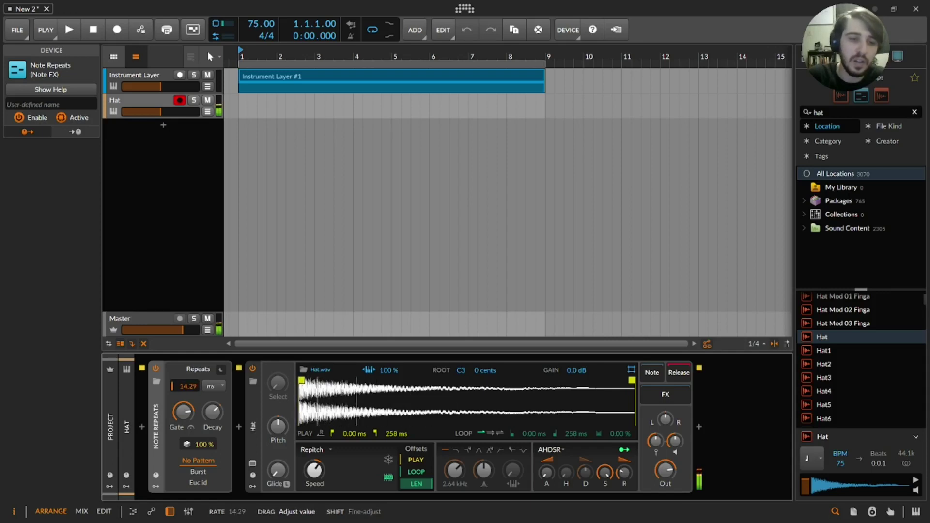
# Set Note Repeats to the Euclid pattern with rate 0.91 ms, length 31, density 37.6 % and rotation 86.4 %.
pyautogui.click(200, 483)
pyautogui.moveTo(190, 386); pyautogui.dragTo(190, 391)
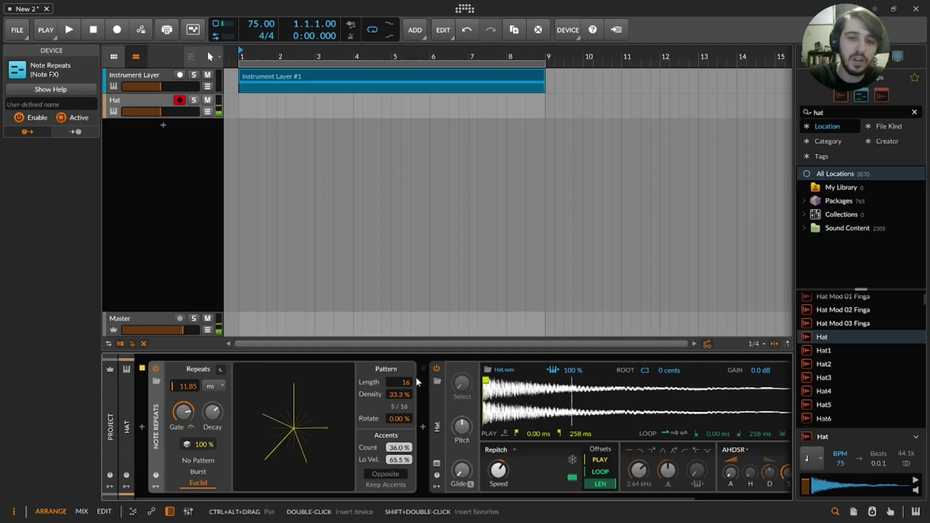
pyautogui.moveTo(402, 383); pyautogui.dragTo(402, 417)
# Switch the Hat sampler's playback mode to Textures and adjust its Motion.
pyautogui.click(499, 451)
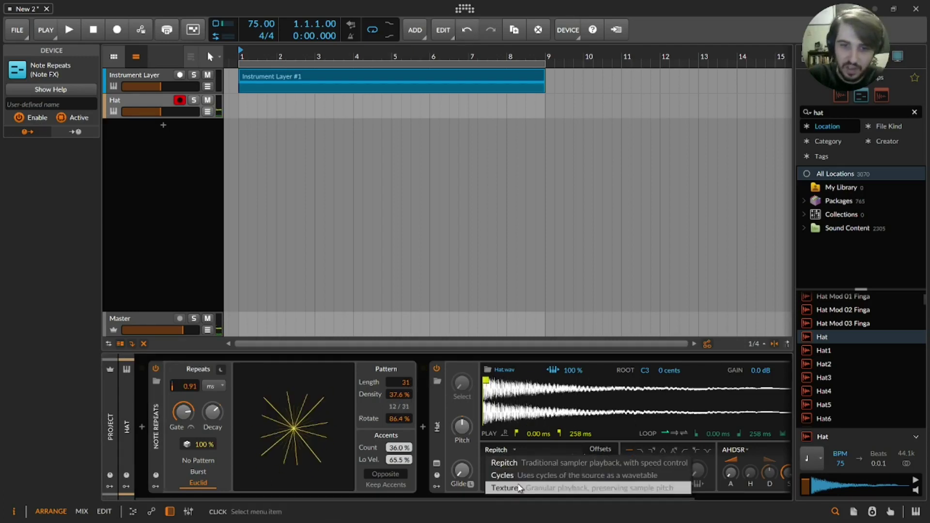
pyautogui.click(519, 487)
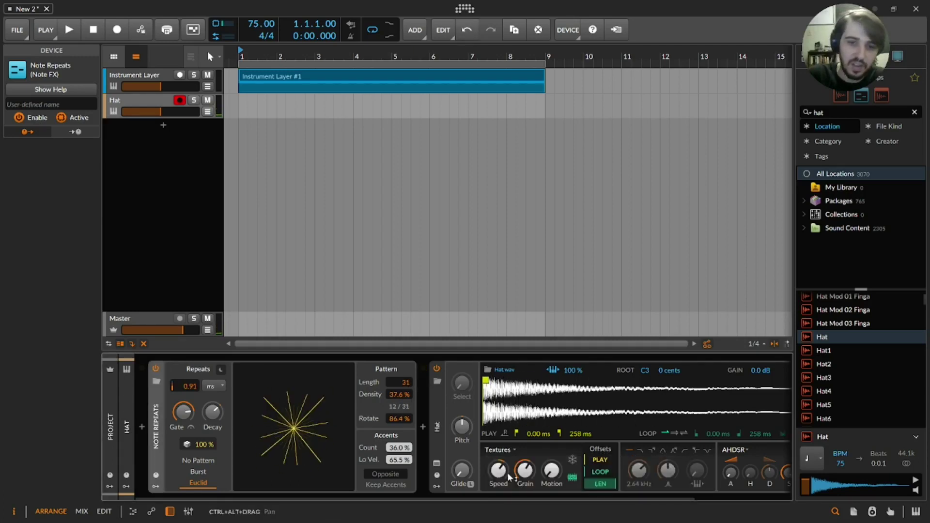
pyautogui.moveTo(551, 471); pyautogui.dragTo(551, 451)
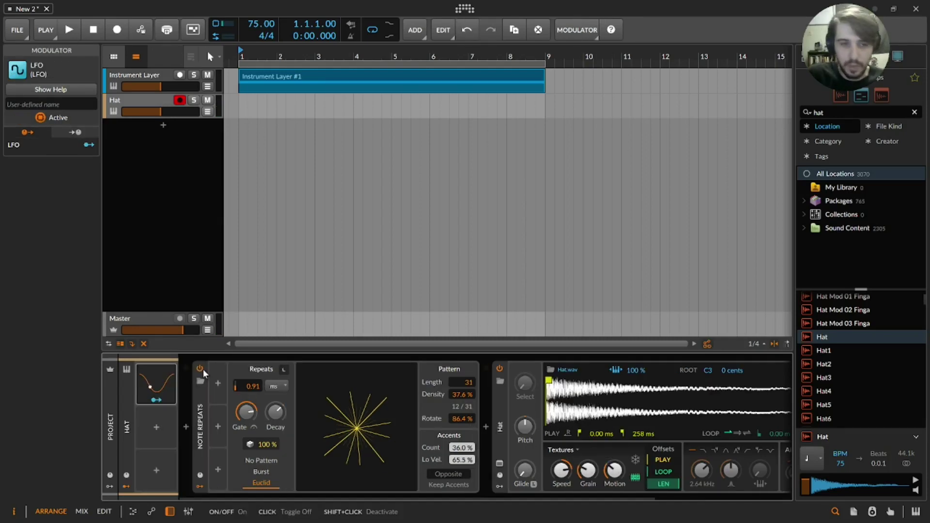
# Map the Hat track's LFO to the Euclid pattern density with an amount of 0.324 and to the sampler's pitch.
pyautogui.click(157, 400)
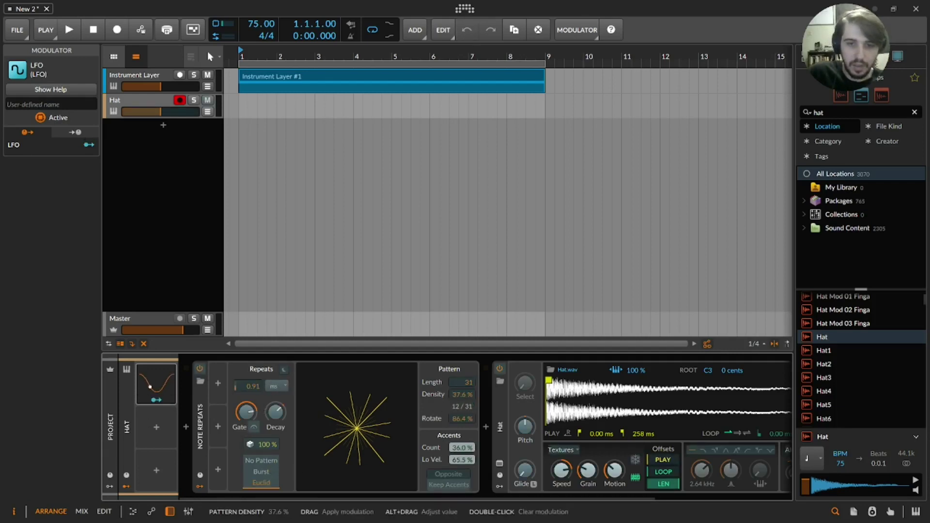
pyautogui.moveTo(464, 397); pyautogui.dragTo(465, 401)
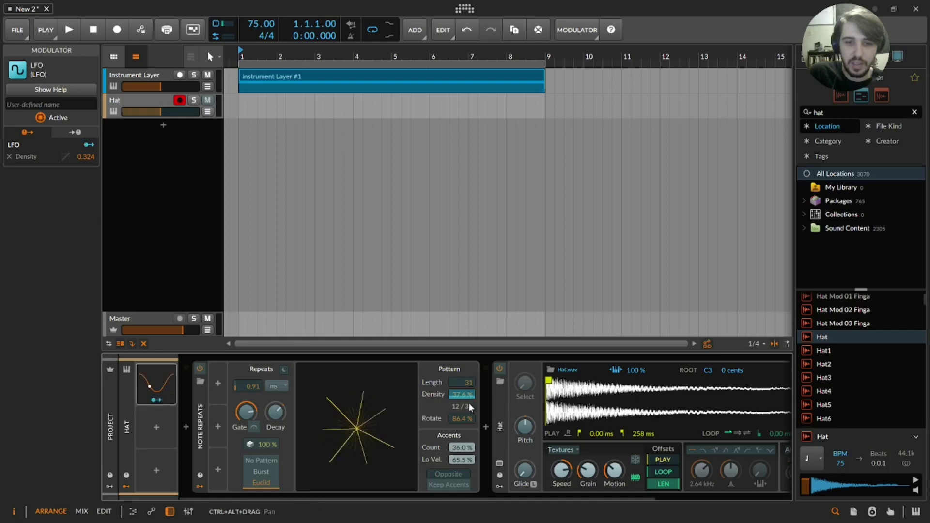
pyautogui.moveTo(522, 425); pyautogui.dragTo(522, 421)
# Play the Instrument Layer #1 clip from bar 1 to hear the generated percussion.
pyautogui.press('space')
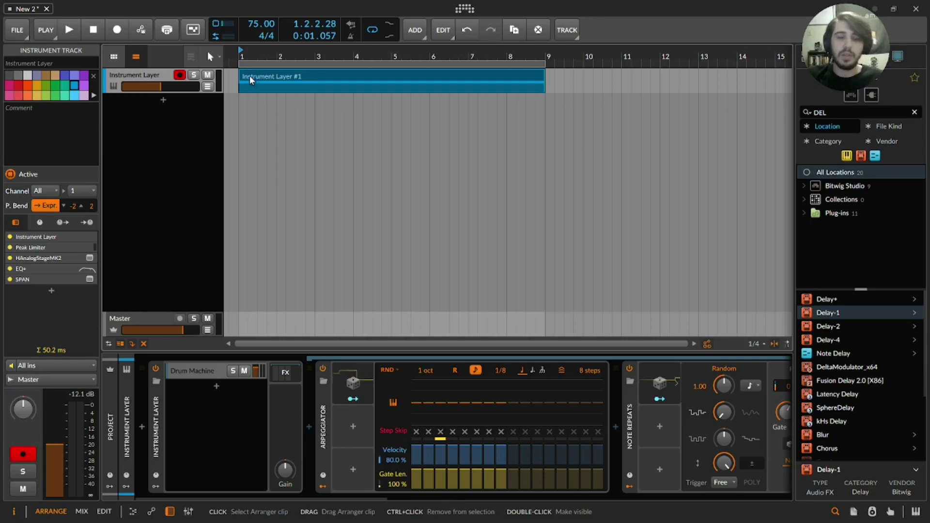
pyautogui.click(236, 90)
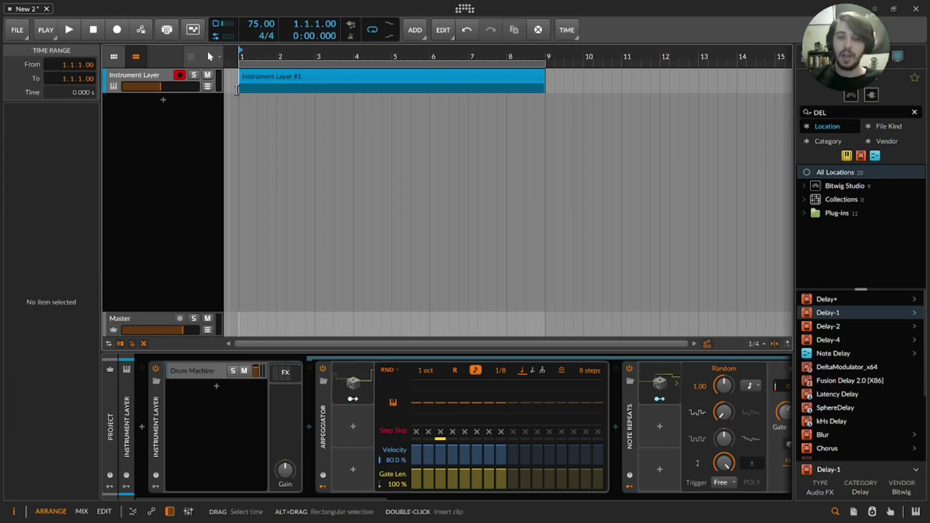
pyautogui.press('space')
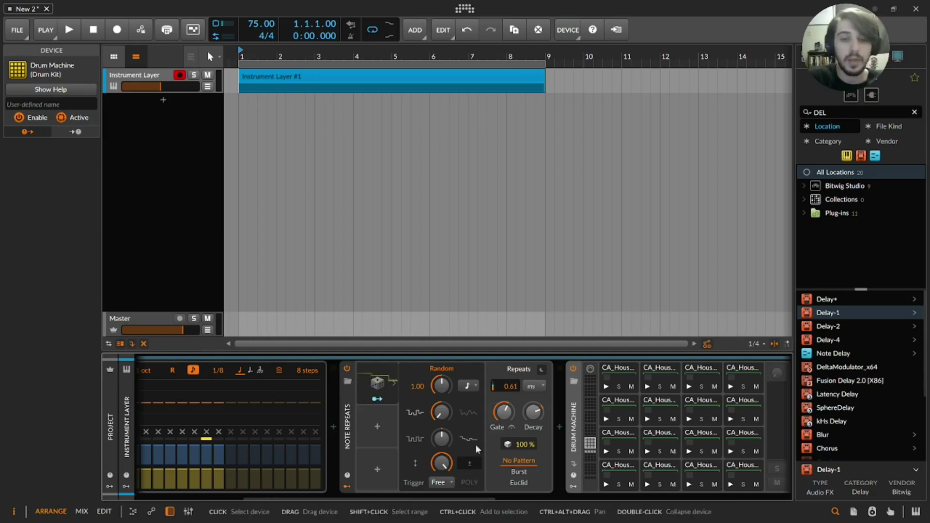
# Examine the Random modulator's timebase on Note Repeats and the processing devices after the Drum Machine.
pyautogui.click(469, 385)
pyautogui.click(469, 384)
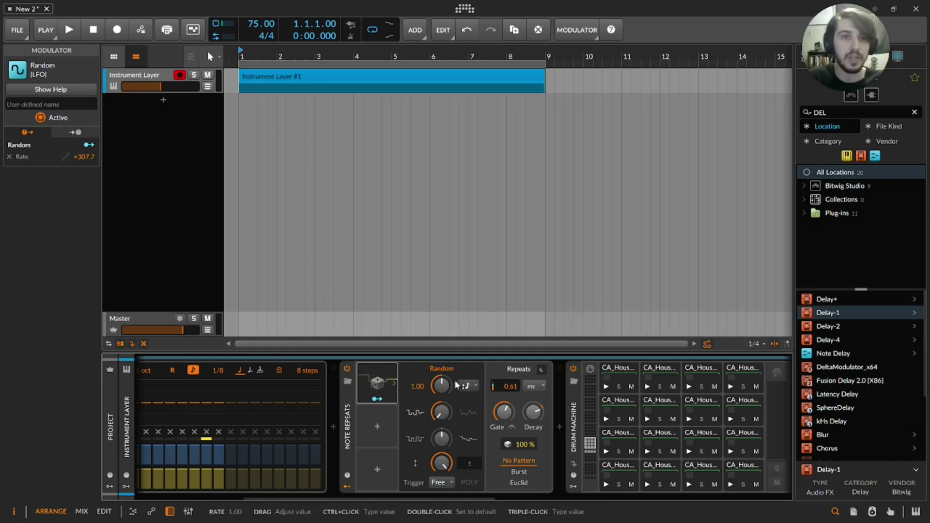
pyautogui.moveTo(346, 495); pyautogui.dragTo(542, 507)
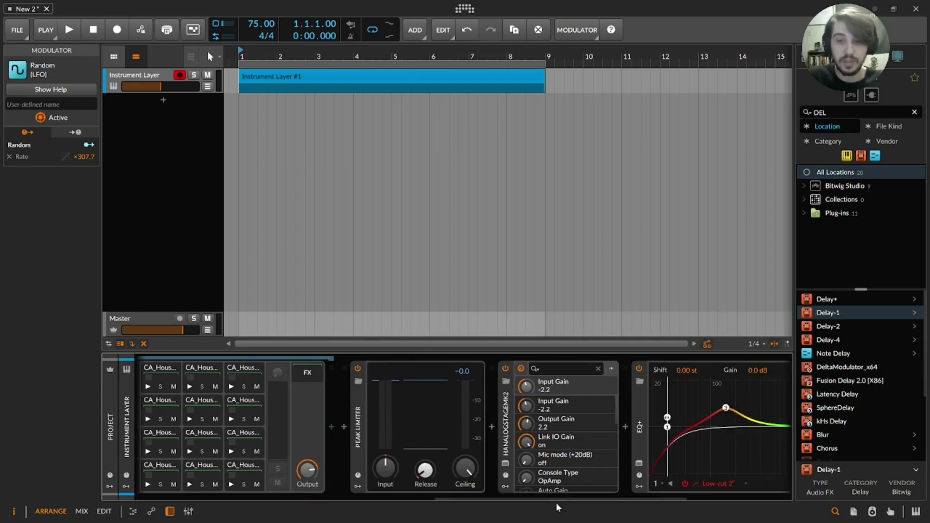
pyautogui.moveTo(561, 499); pyautogui.dragTo(637, 509)
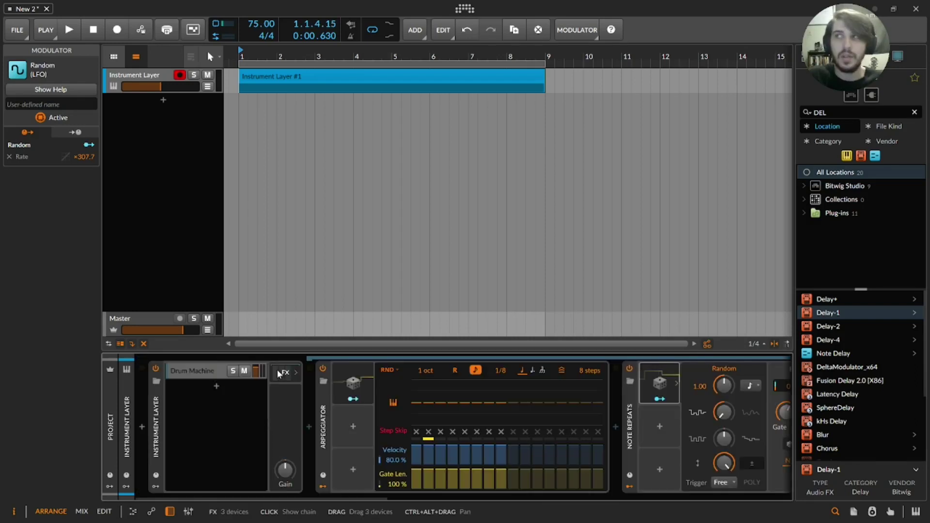
# Show the Drum Machine layer's FX chain, turn off Pitch Shifter, Flanger+ and Loud Split, and listen to the dry sound.
pyautogui.click(283, 372)
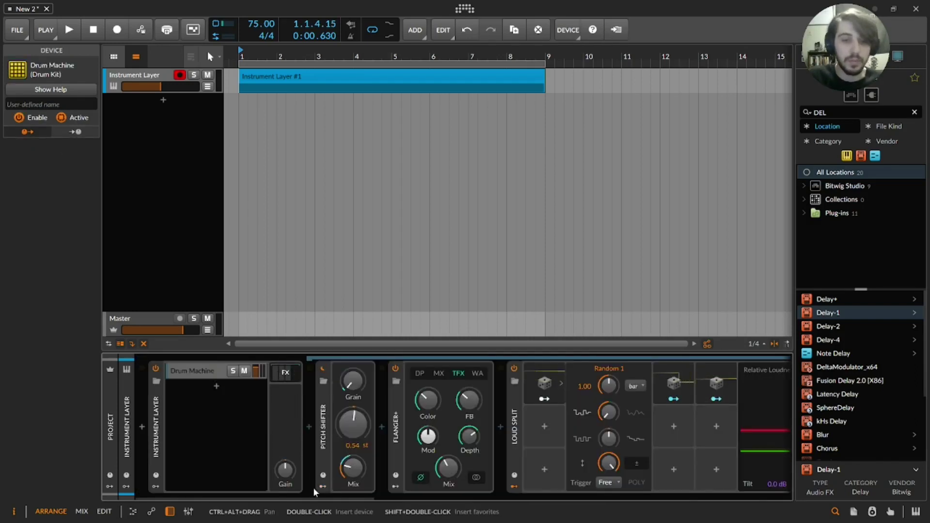
pyautogui.moveTo(314, 496); pyautogui.dragTo(330, 499)
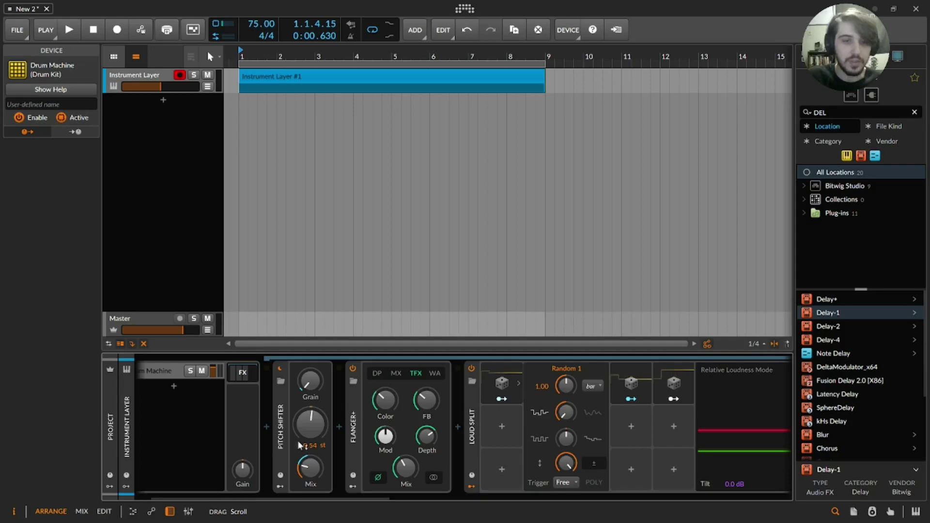
pyautogui.click(279, 370)
pyautogui.moveTo(378, 497); pyautogui.dragTo(185, 423)
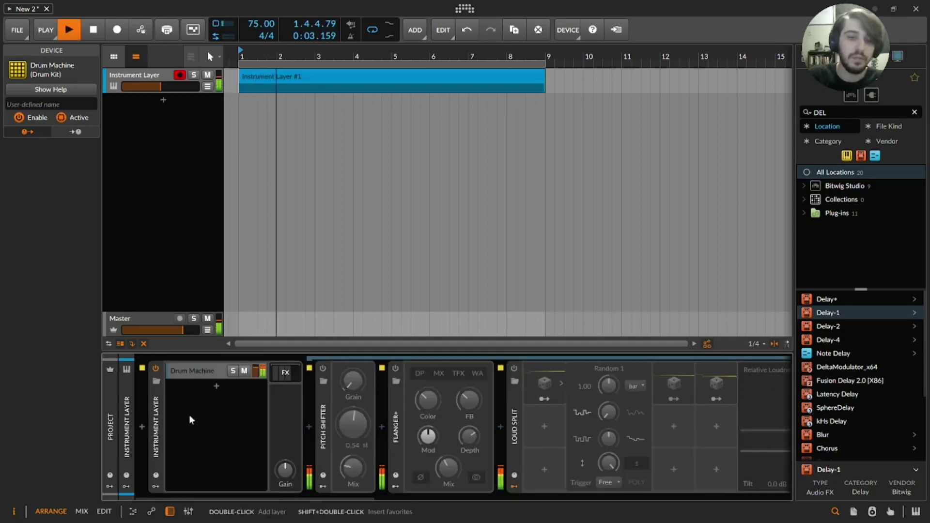
pyautogui.press('space')
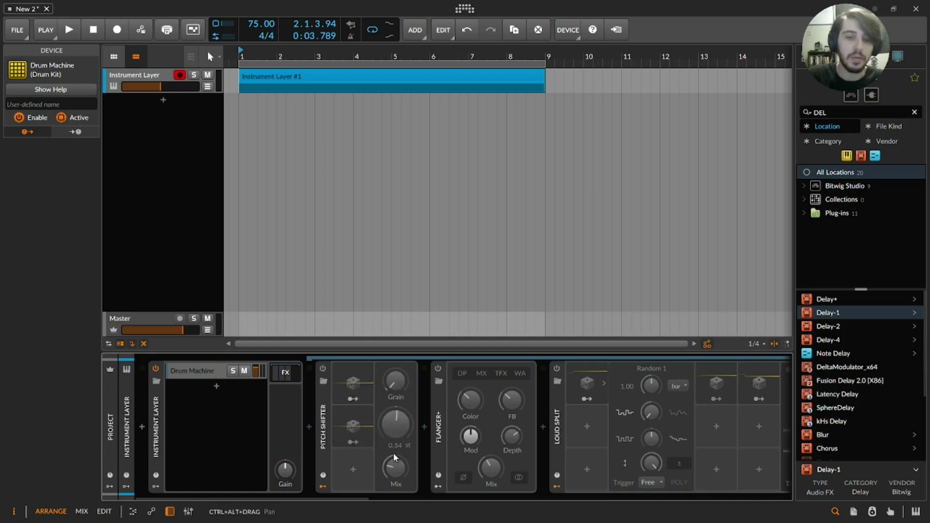
# Turn the Pitch Shifter back on, play the clip with it, and expand its Random 2 modulator.
pyautogui.click(327, 368)
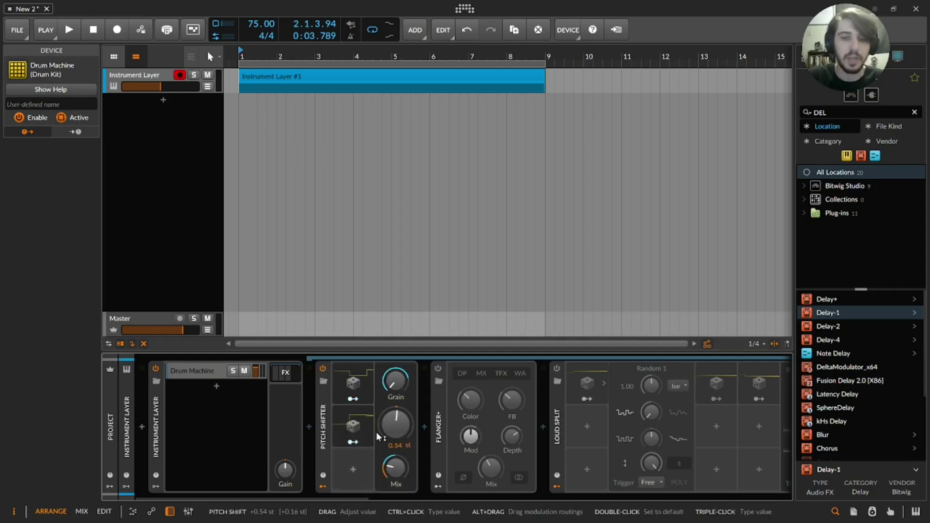
pyautogui.press('space')
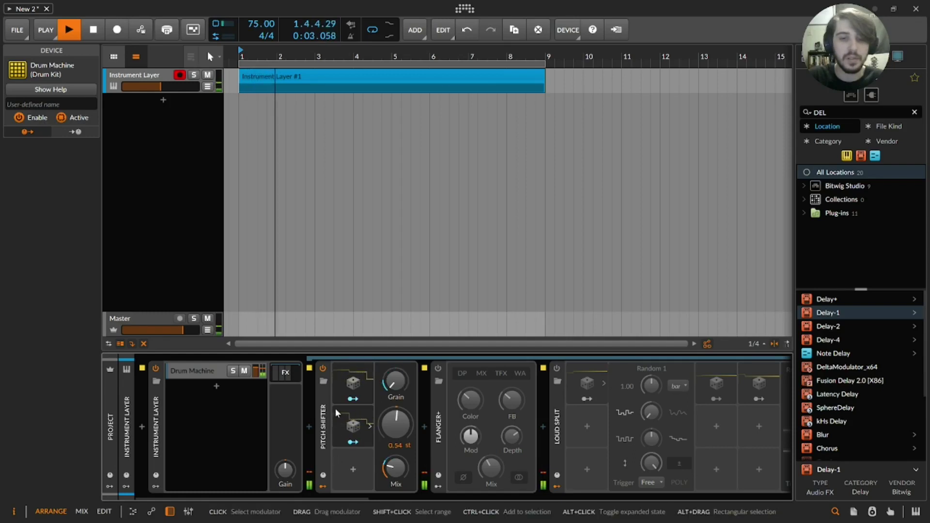
pyautogui.click(353, 396)
pyautogui.moveTo(396, 424); pyautogui.dragTo(396, 443)
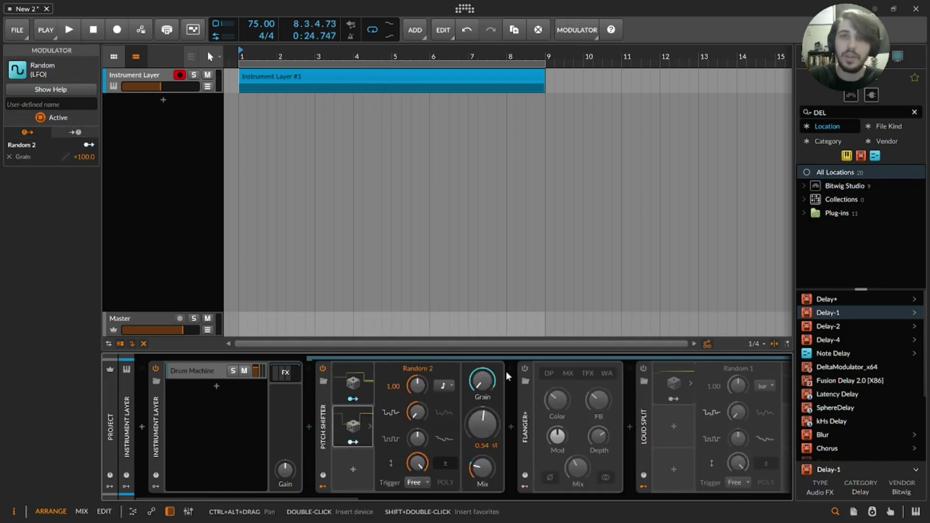
# Compare the two Random modulators on the Pitch Shifter and the parameters each one modulates.
pyautogui.click(350, 382)
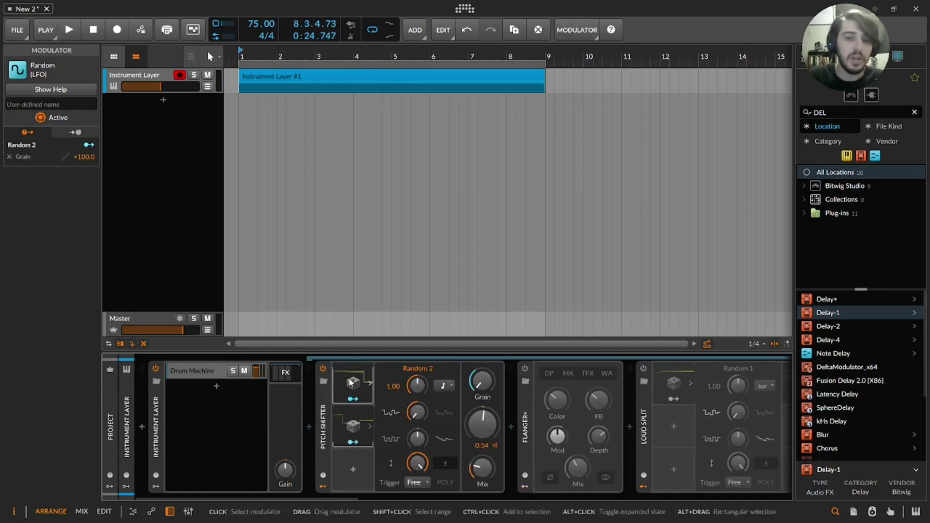
pyautogui.click(360, 421)
pyautogui.click(357, 383)
pyautogui.click(358, 420)
pyautogui.click(354, 385)
pyautogui.click(357, 417)
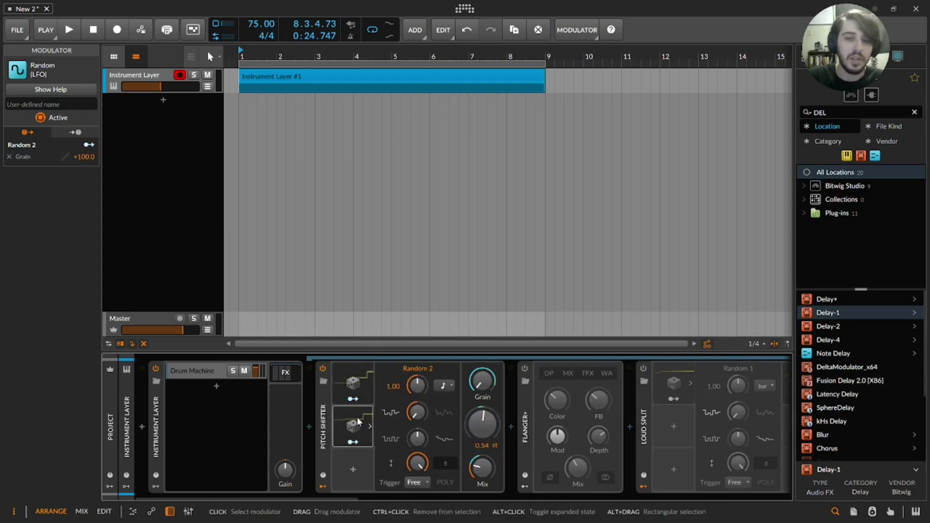
# Turn the Flanger+ device in the FX chain back on.
pyautogui.click(524, 370)
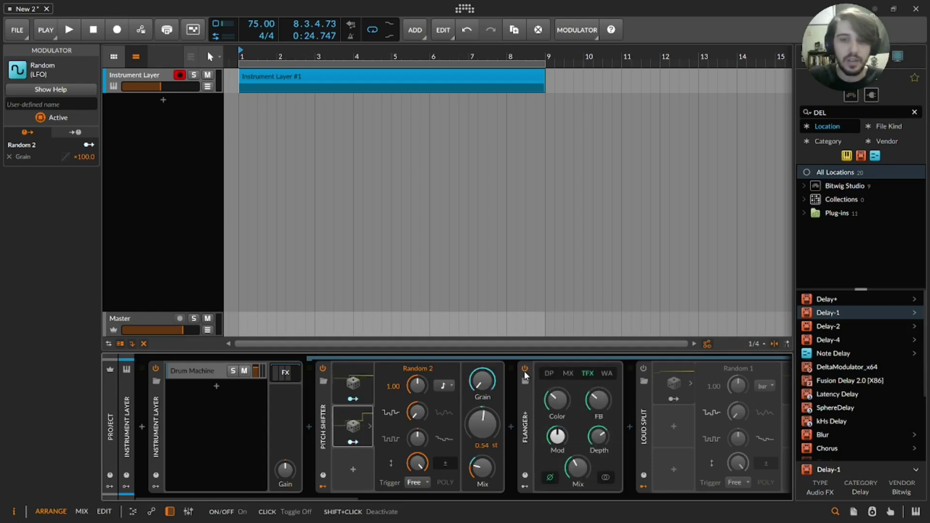
# Show the Flanger+ device's modulators and expand its Wavetable LFO.
pyautogui.moveTo(302, 493); pyautogui.dragTo(362, 482)
pyautogui.click(339, 418)
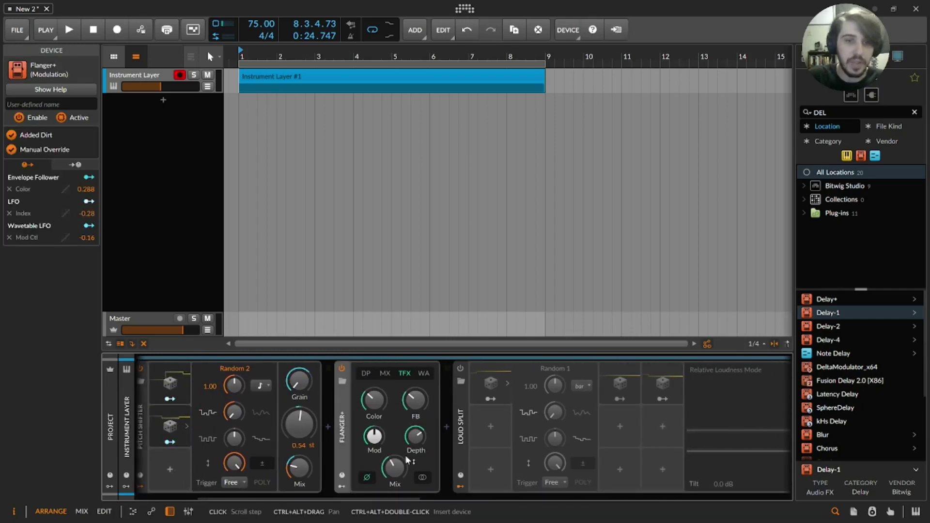
pyautogui.click(341, 486)
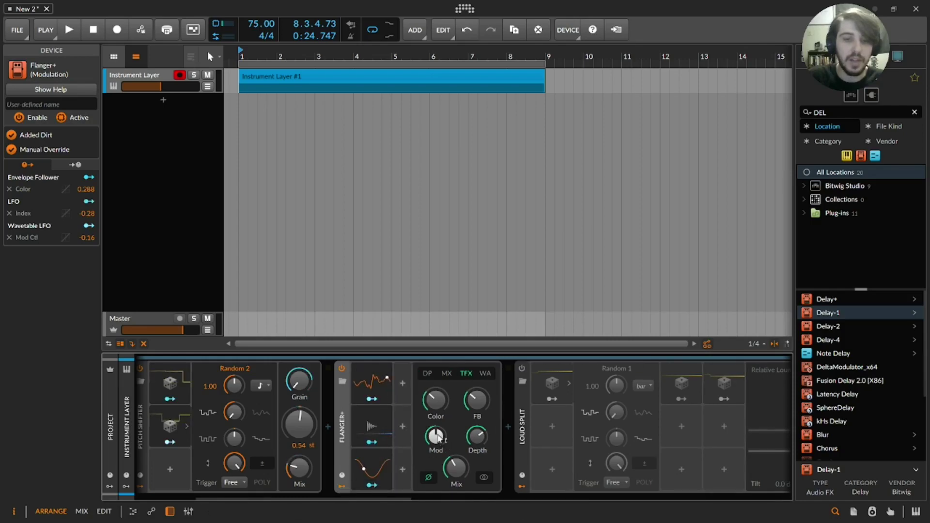
pyautogui.click(383, 385)
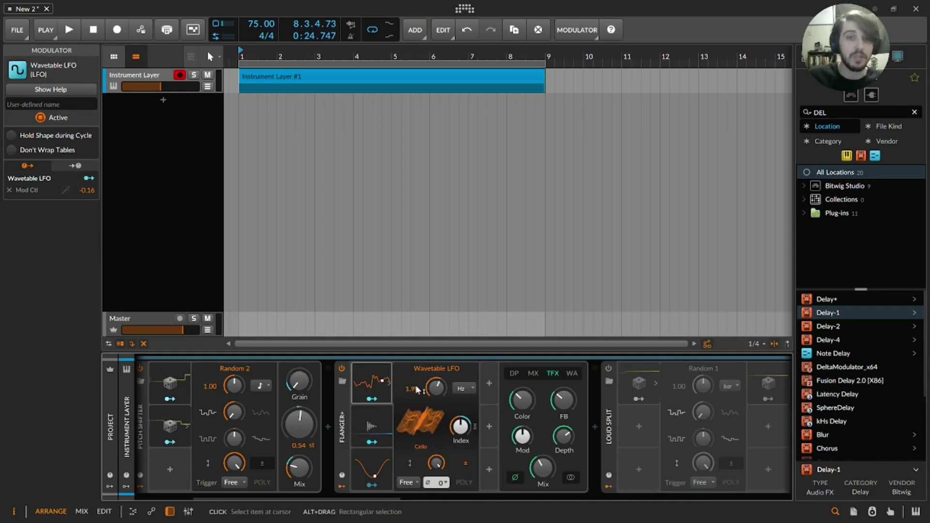
# Browse the Acoustic wavetables available for the Wavetable LFO, and leave the browser without choosing another one.
pyautogui.click(433, 417)
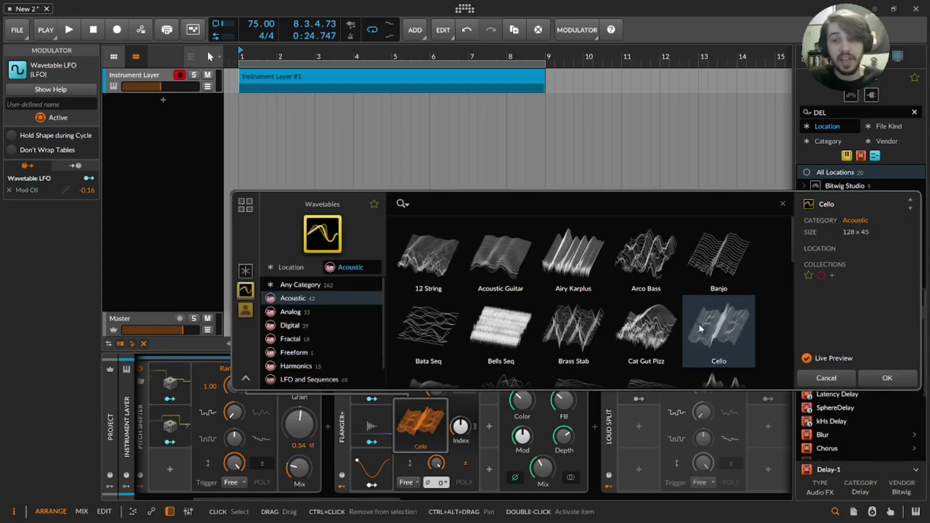
pyautogui.scroll(-2, 704, 327)
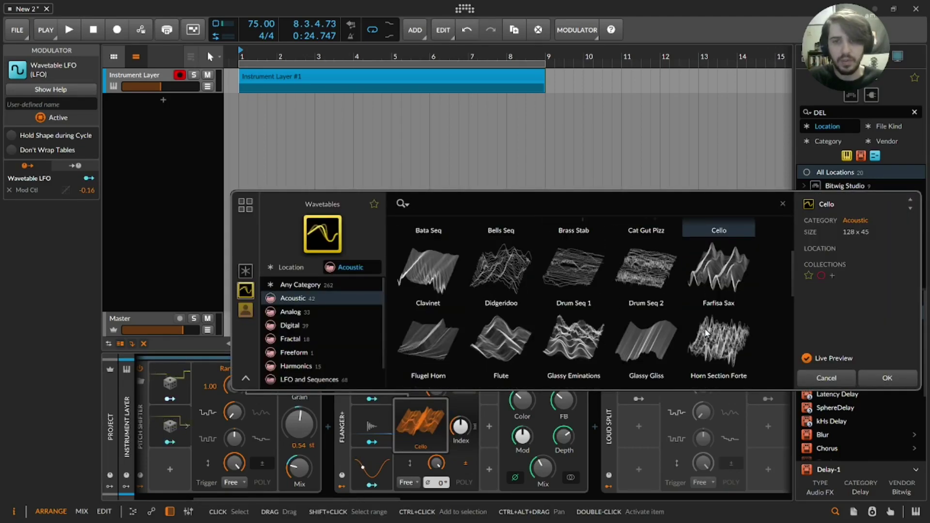
pyautogui.scroll(-1, 707, 332)
pyautogui.scroll(-4, 654, 345)
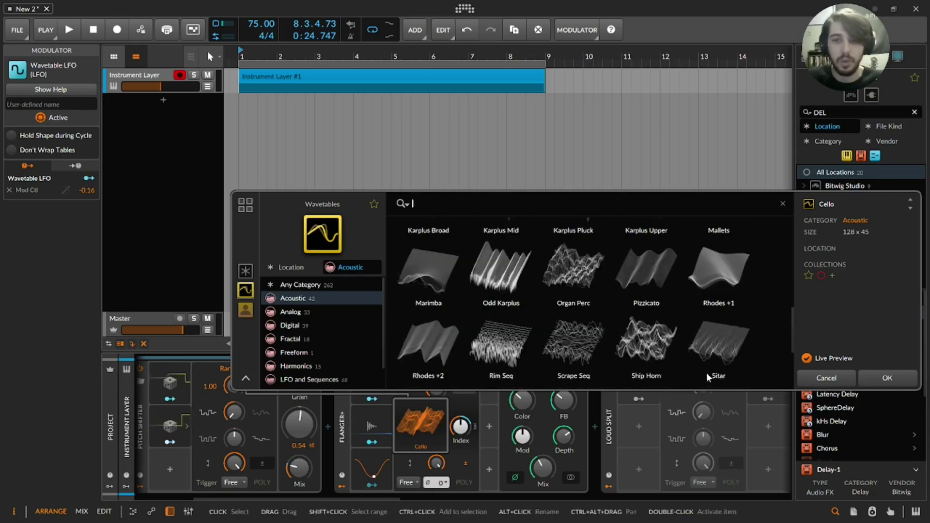
pyautogui.click(835, 379)
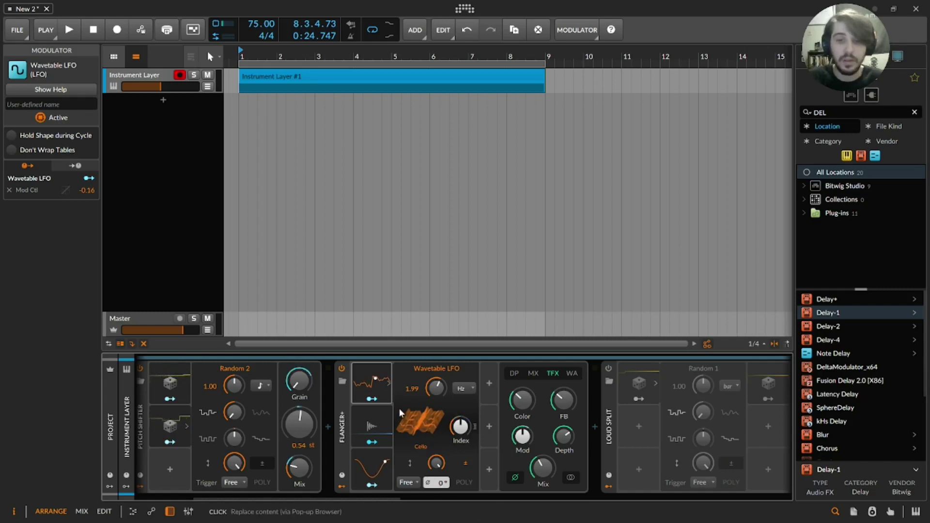
# Play the clip while switching Flanger+ off and on twice to compare the sound, and stop with it on.
pyautogui.press('space')
pyautogui.press('space')
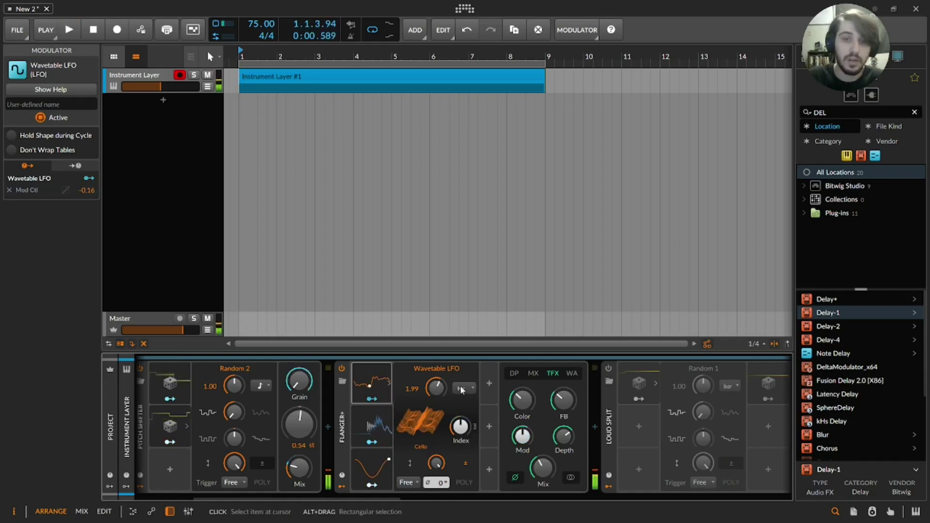
pyautogui.click(342, 368)
pyautogui.press('space')
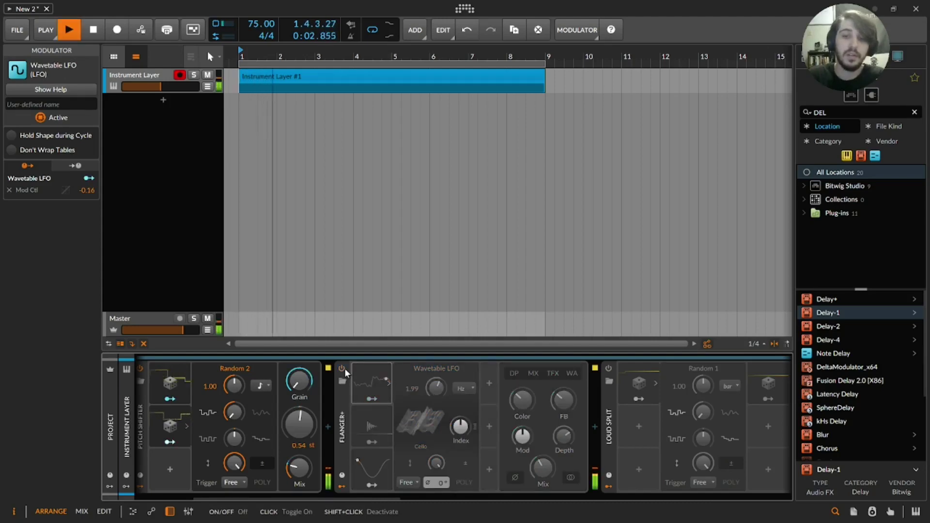
pyautogui.click(342, 368)
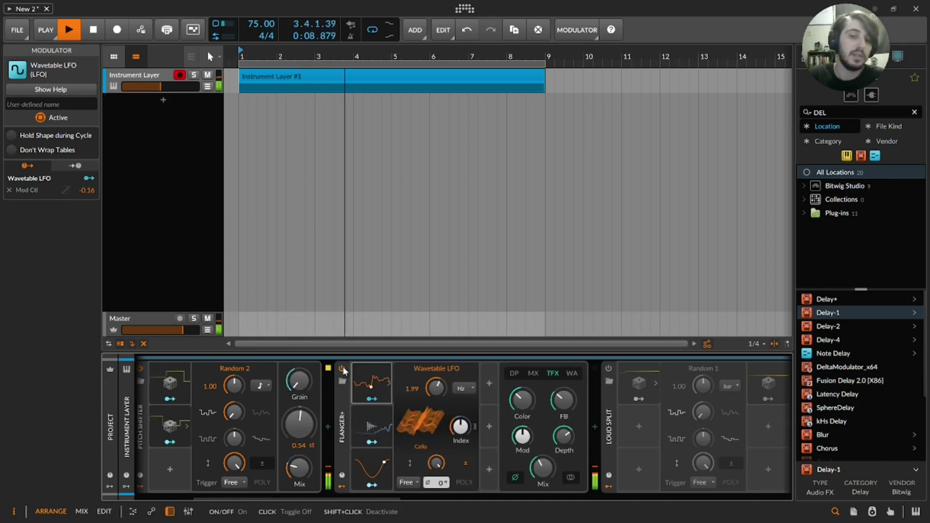
pyautogui.click(342, 368)
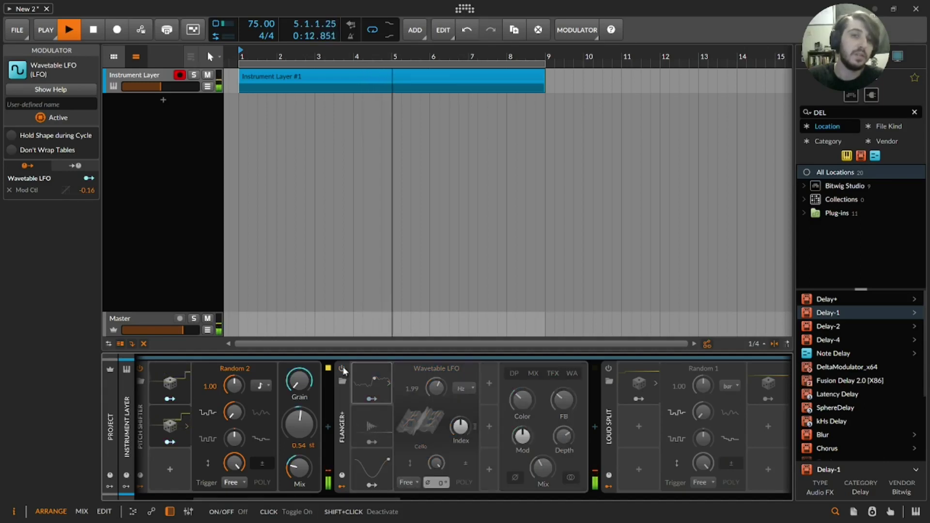
pyautogui.click(342, 368)
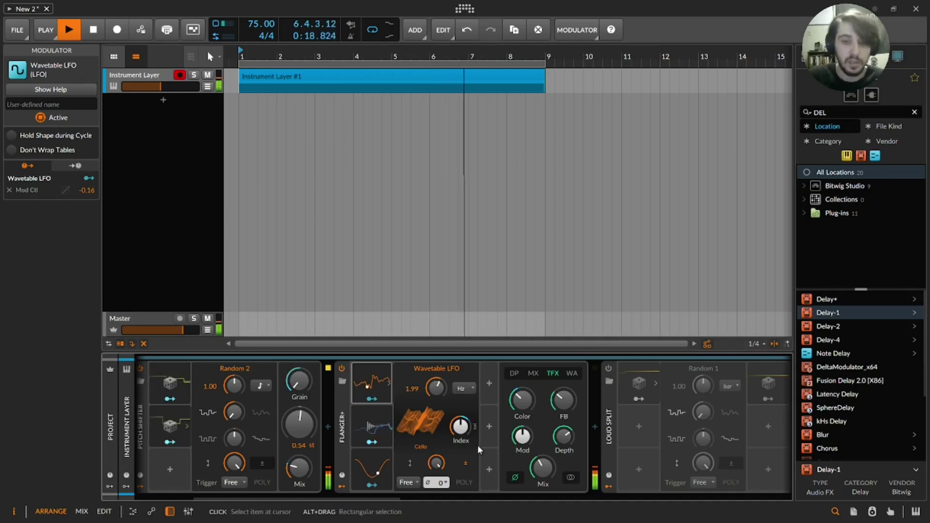
pyautogui.press('space')
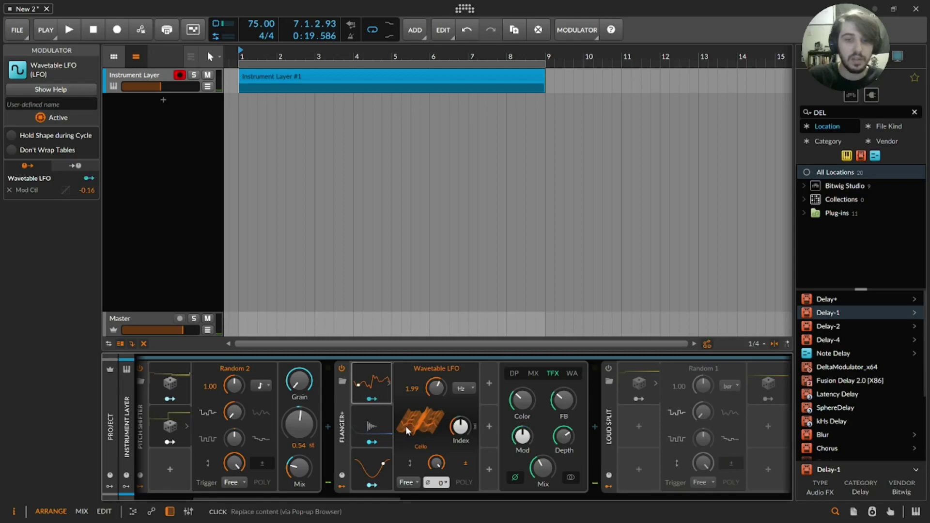
# Try the Flugel Horn, Glassy Gliss, Glassy Eminations and Flute wavetables in the Wavetable LFO while the clip plays.
pyautogui.click(411, 443)
pyautogui.scroll(-3, 448, 327)
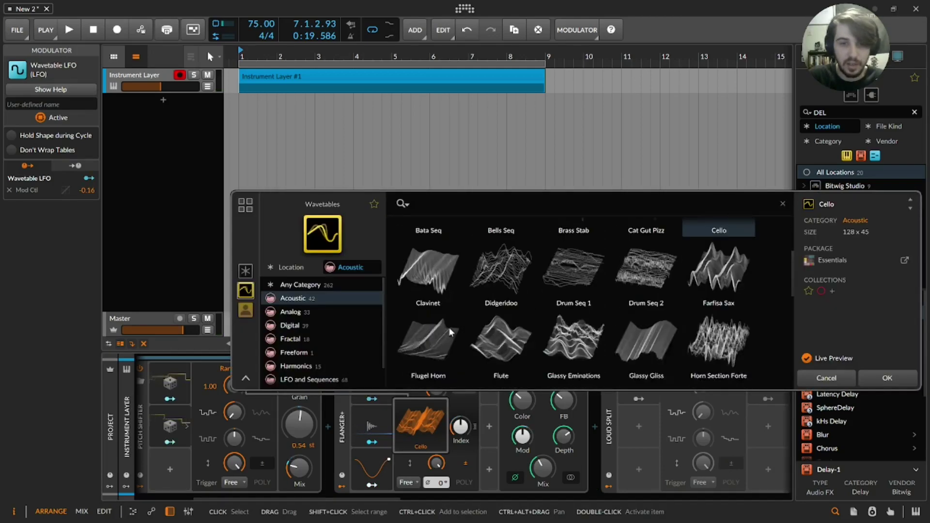
pyautogui.click(441, 268)
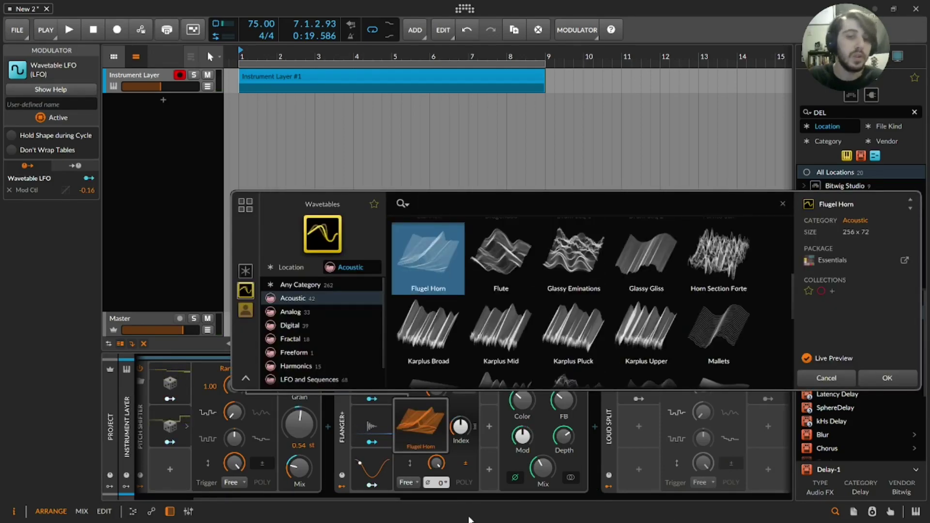
pyautogui.press('space')
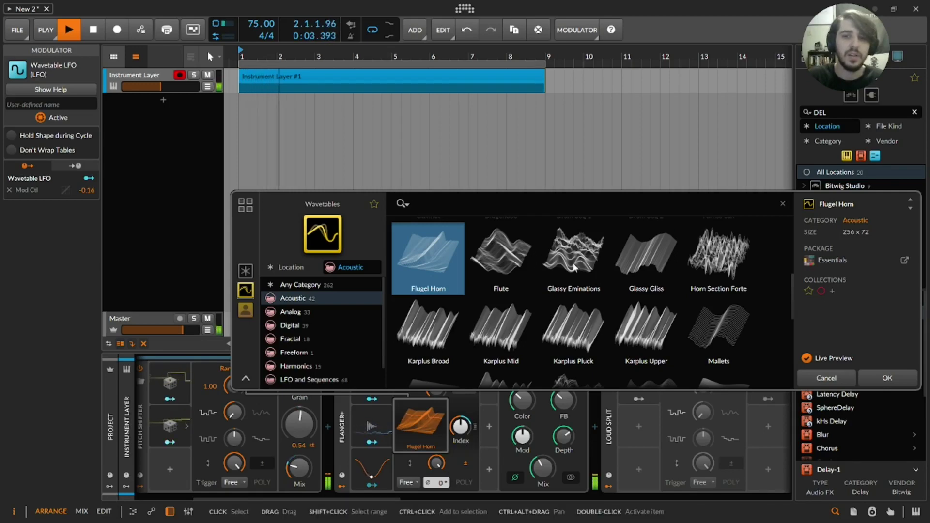
pyautogui.click(647, 256)
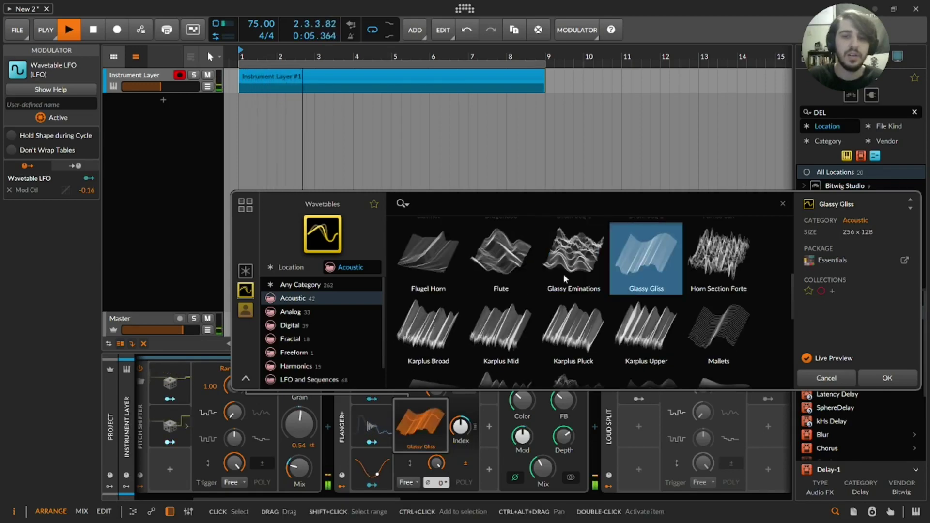
pyautogui.press('Left')
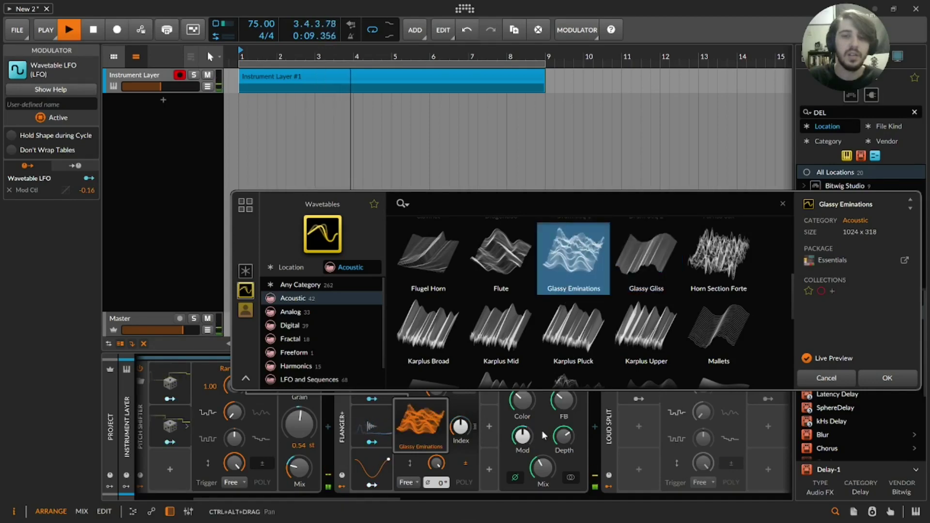
pyautogui.click(508, 235)
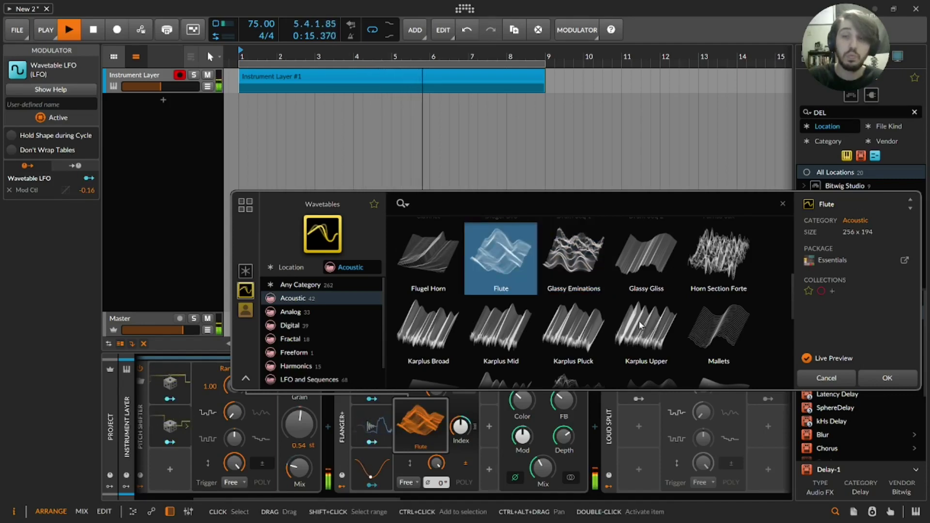
# Audition the Karplus Pluck and Marimba wavetables in the Wavetable LFO during playback.
pyautogui.scroll(-2, 642, 320)
pyautogui.scroll(2, 554, 297)
pyautogui.click(554, 296)
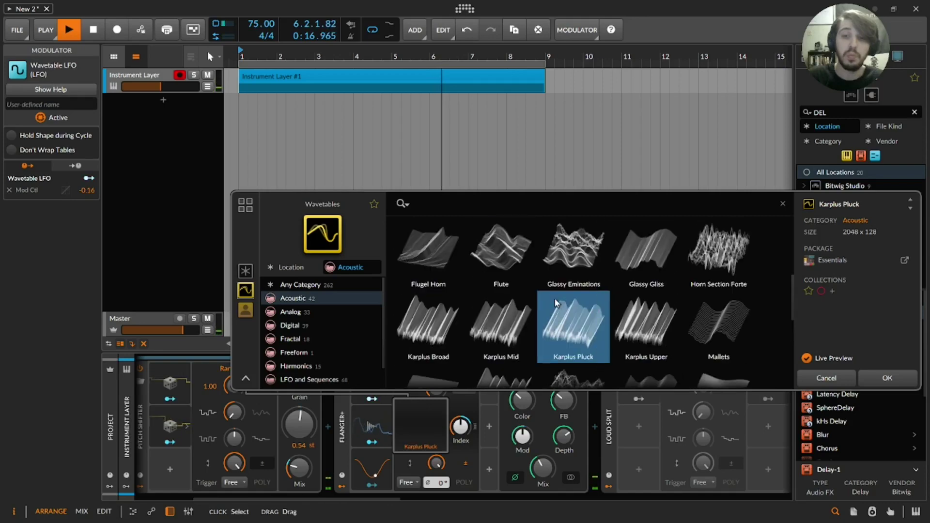
pyautogui.scroll(-2, 554, 298)
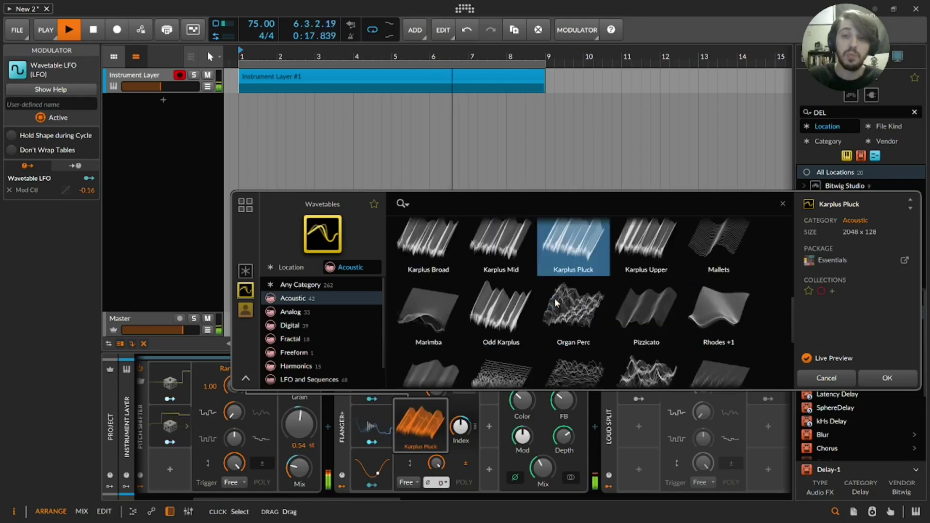
pyautogui.click(410, 301)
pyautogui.scroll(-2, 417, 306)
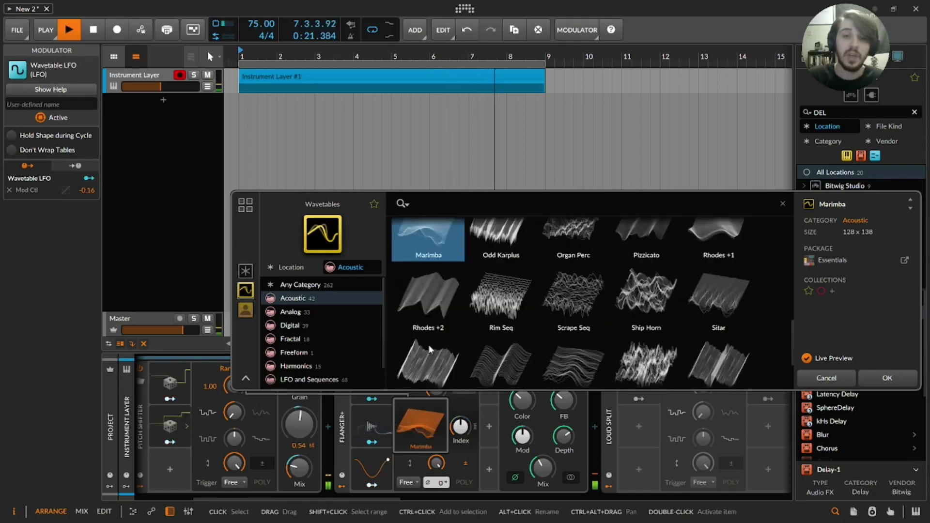
# Return the Wavetable LFO to the Cello wavetable.
pyautogui.scroll(8, 519, 309)
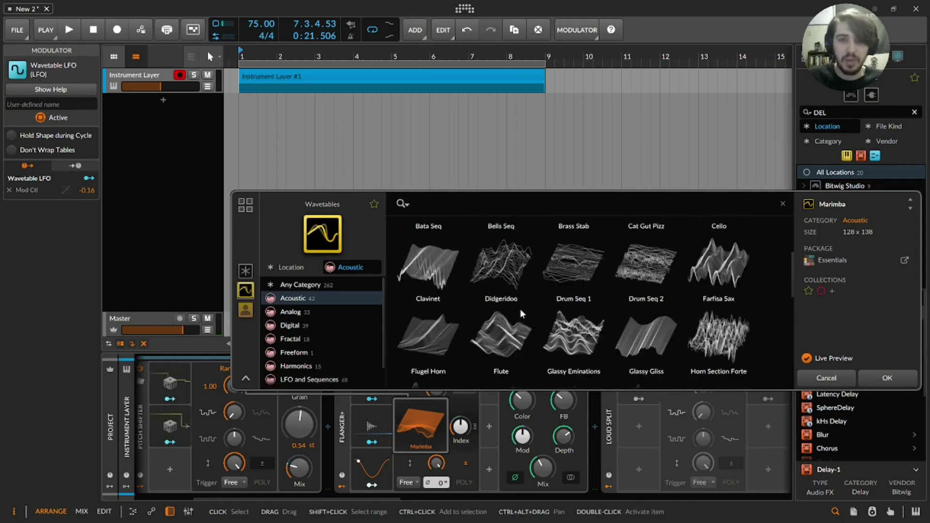
pyautogui.scroll(1, 519, 309)
pyautogui.doubleClick(719, 308)
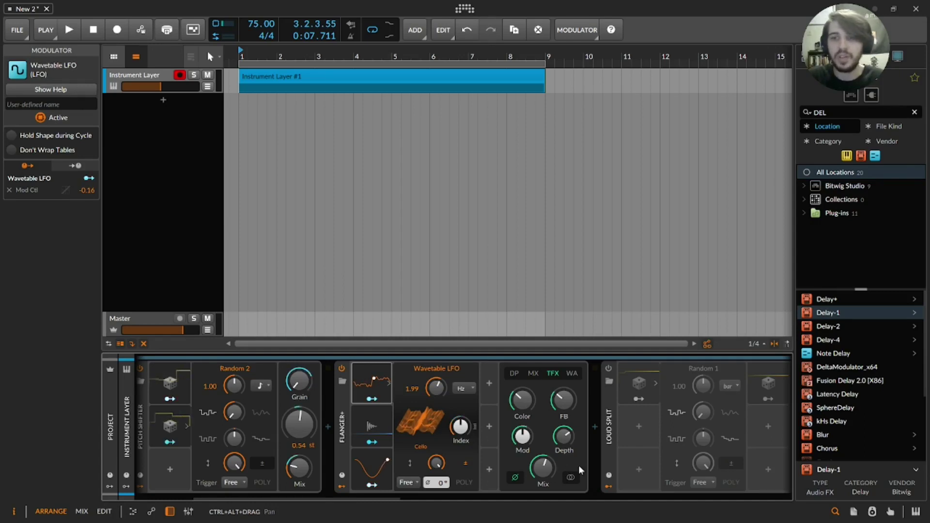
# Switch Flanger+ to DP mode and bring the Loud Split device into view.
pyautogui.click(514, 372)
pyautogui.moveTo(383, 498); pyautogui.dragTo(523, 497)
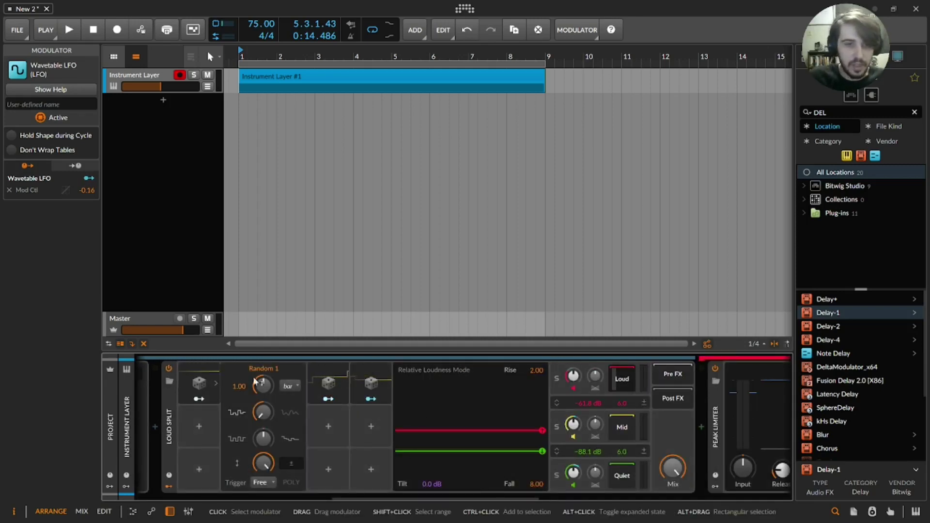
# Inspect the timebases and modulation targets of the Random 3, Random 2 and Random 1 modulators on Loud Split.
pyautogui.click(339, 381)
pyautogui.click(366, 387)
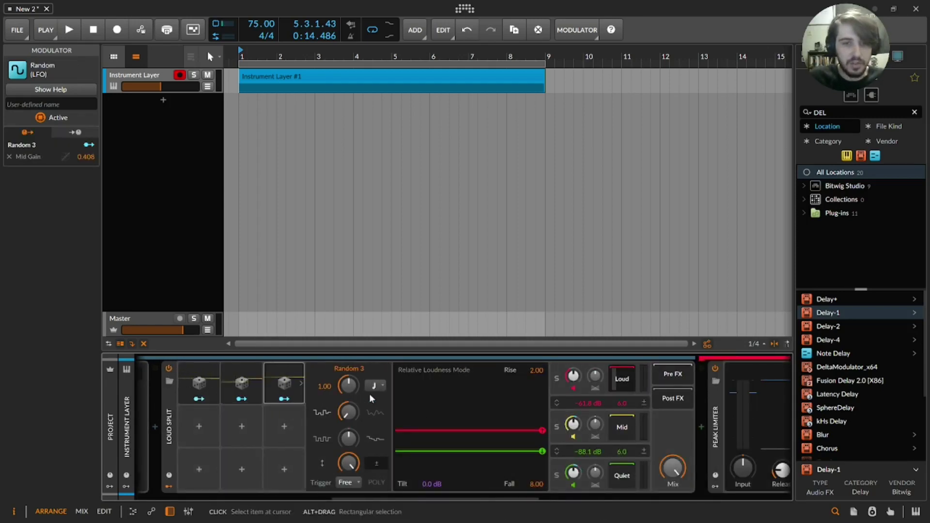
pyautogui.click(376, 385)
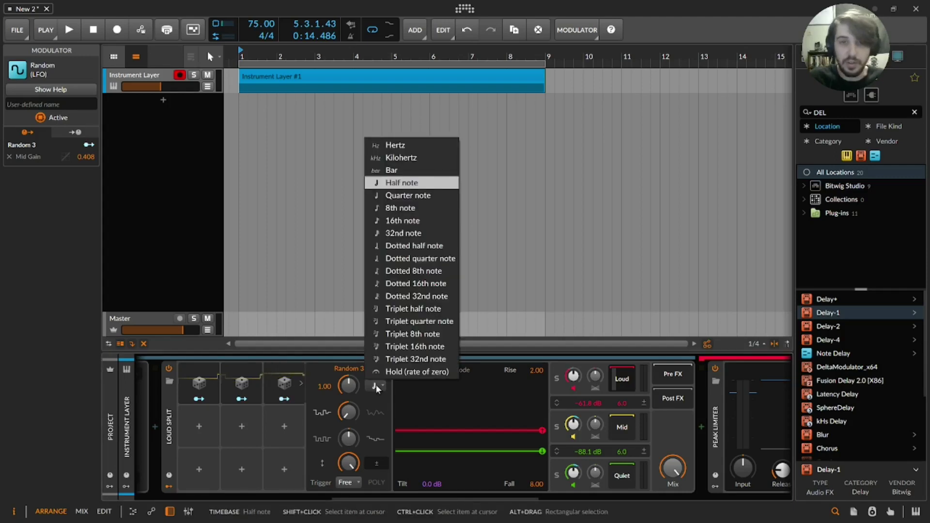
pyautogui.click(229, 378)
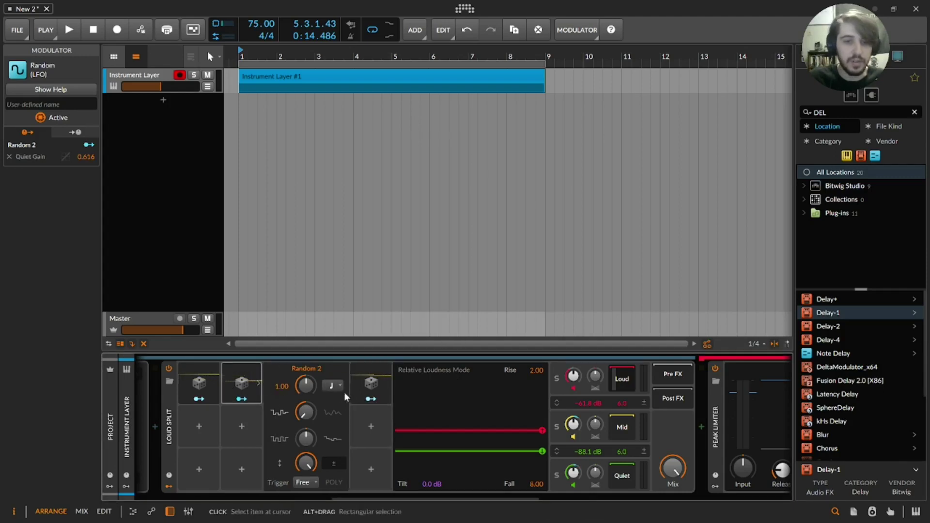
pyautogui.click(336, 387)
pyautogui.click(335, 389)
pyautogui.click(216, 383)
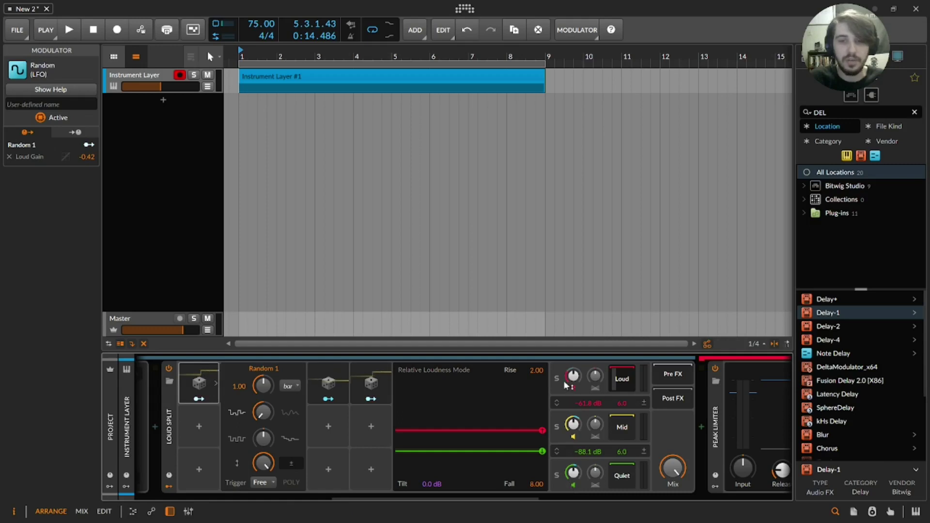
# With the clip playing, set Loud Split's higher threshold to about -63.6 dB and its lower threshold to about -96.0 dB.
pyautogui.moveTo(543, 433); pyautogui.dragTo(544, 431)
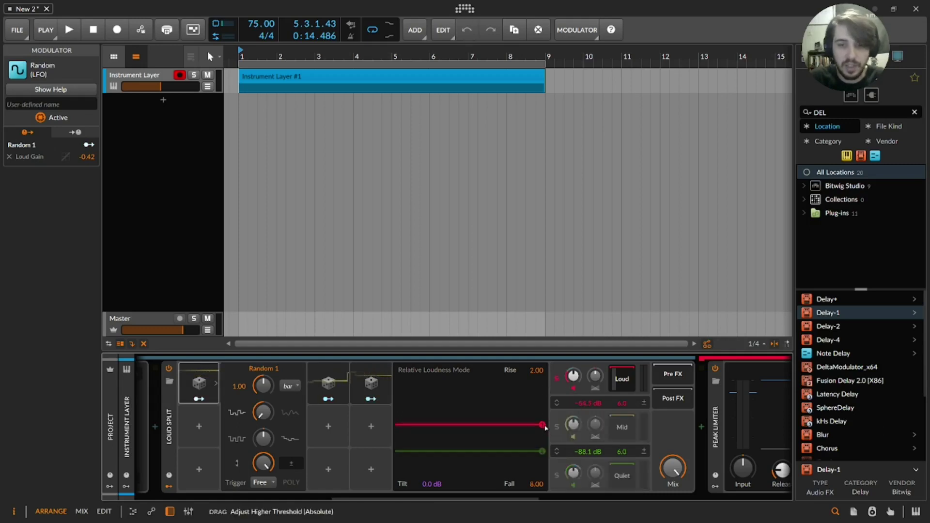
pyautogui.press('space')
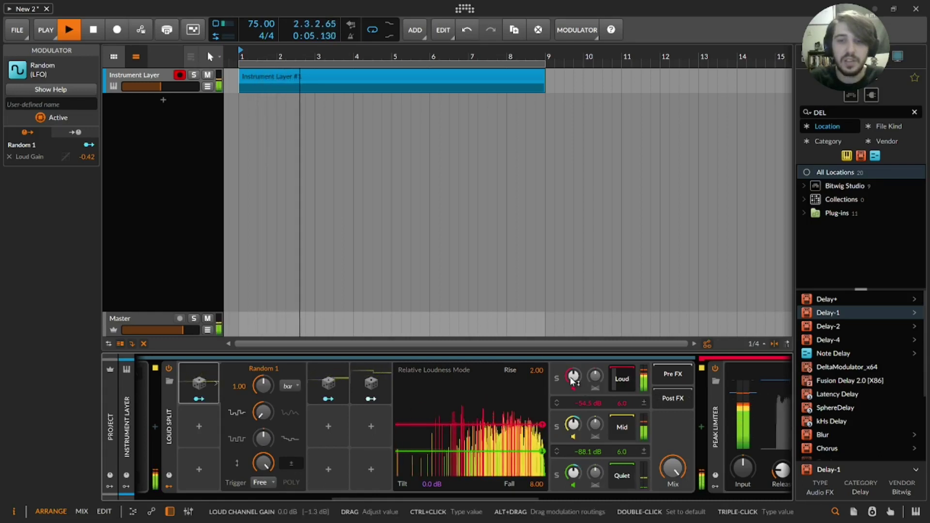
pyautogui.moveTo(543, 425); pyautogui.dragTo(543, 432)
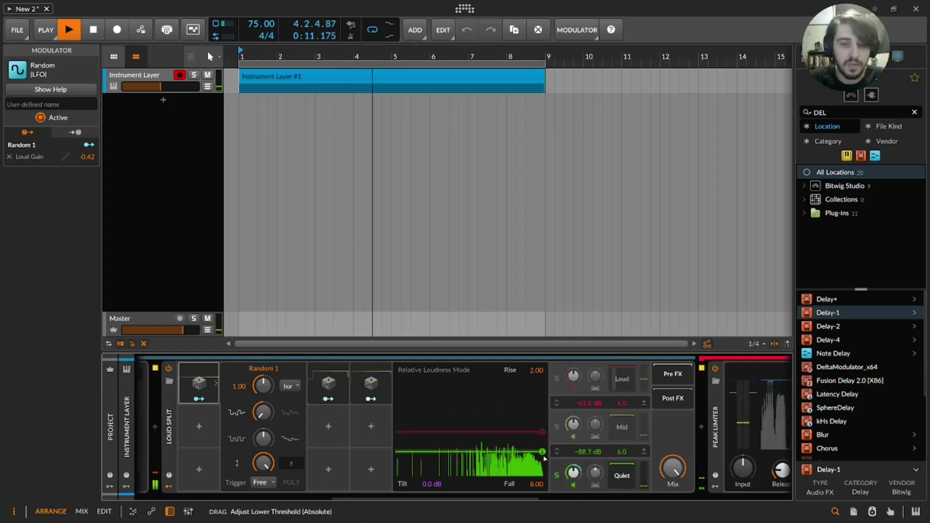
pyautogui.moveTo(543, 455); pyautogui.dragTo(546, 461)
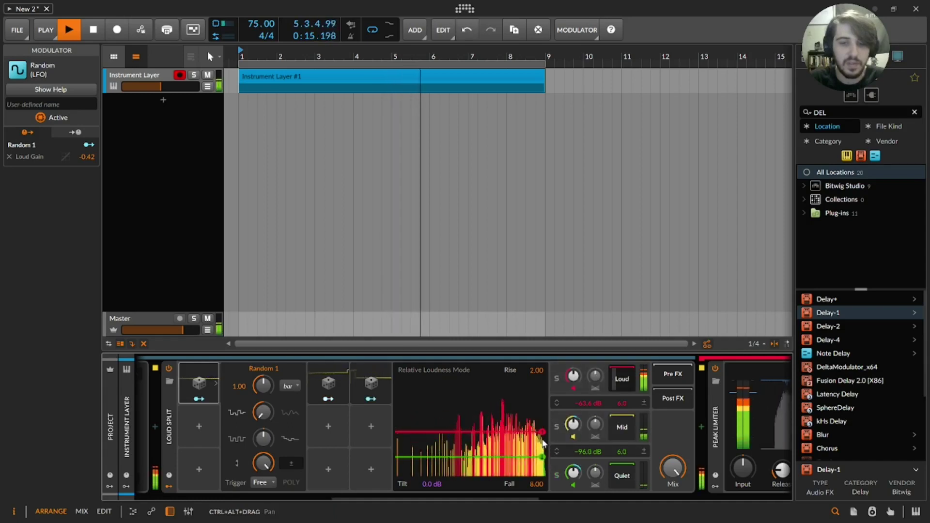
pyautogui.press('space')
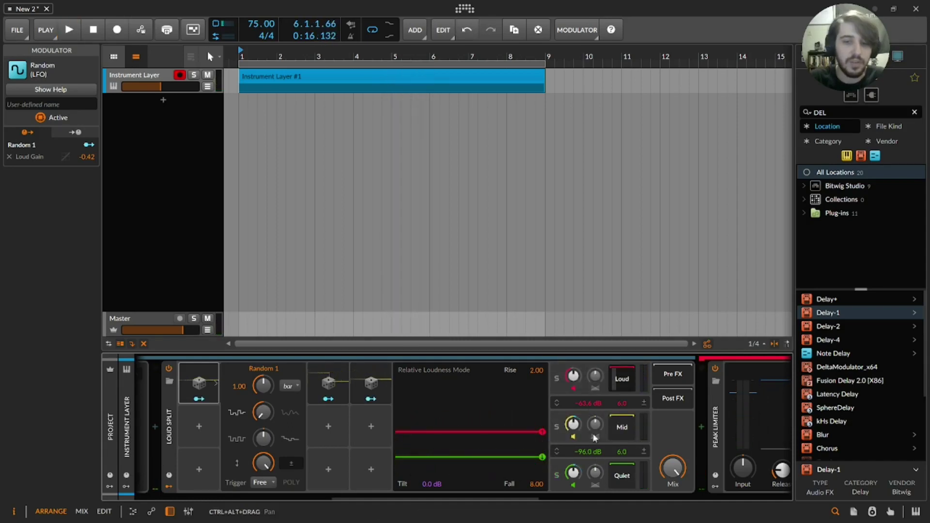
# Map Random 2 to Loud Split's higher threshold and Random 3 to its lower threshold with 31.2 dB of modulation.
pyautogui.click(328, 399)
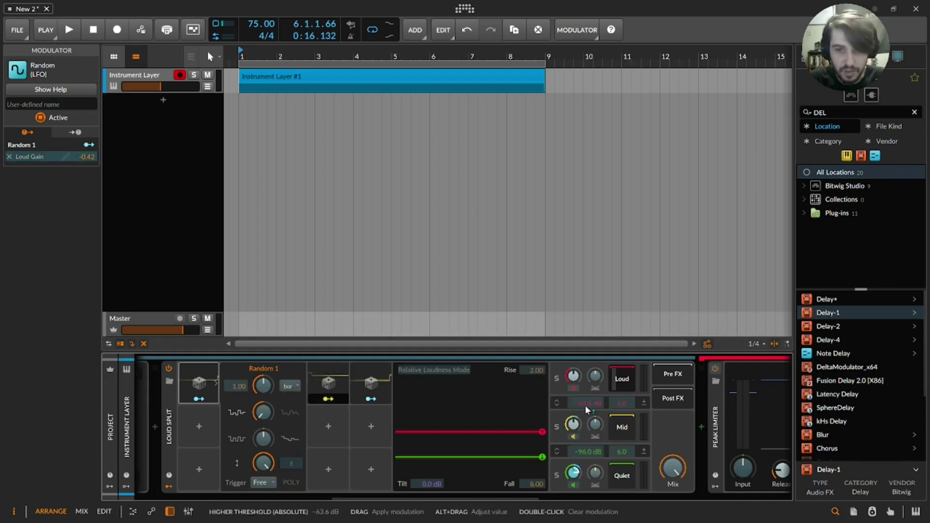
pyautogui.moveTo(585, 406); pyautogui.dragTo(585, 398)
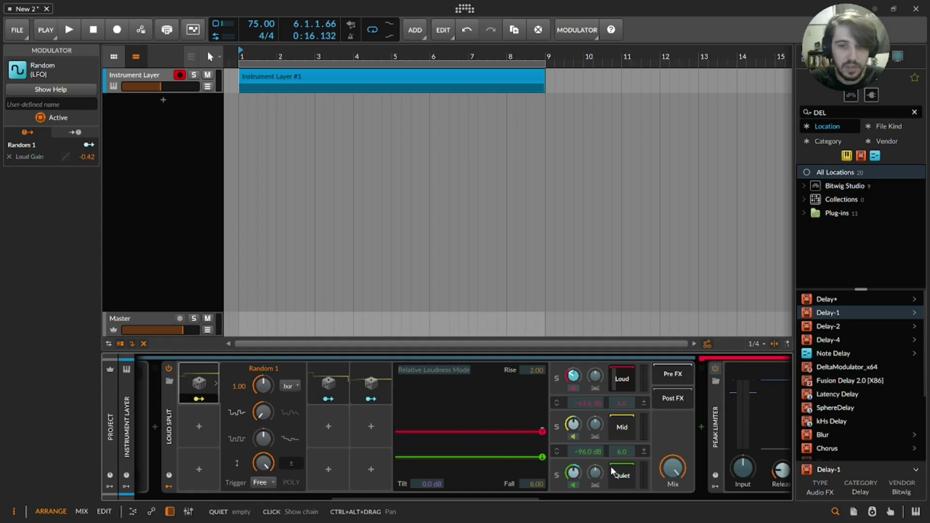
pyautogui.click(371, 398)
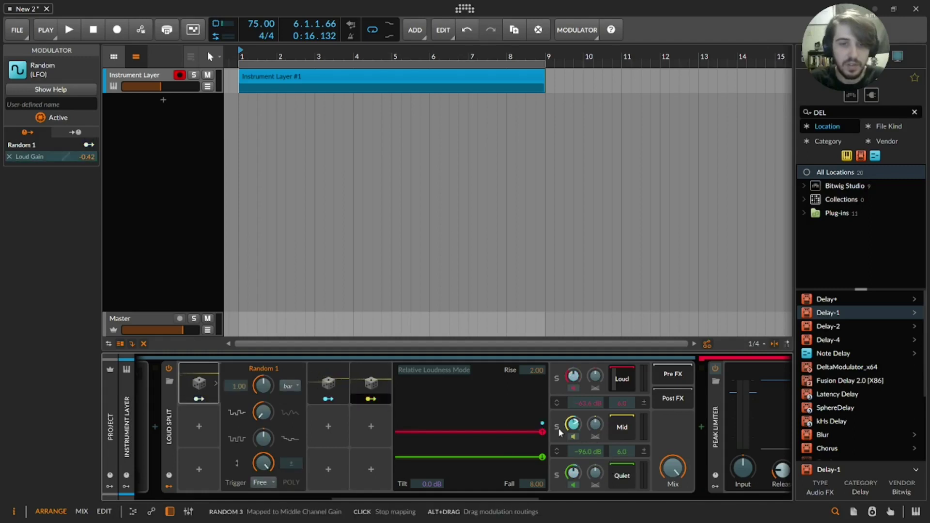
pyautogui.click(600, 450)
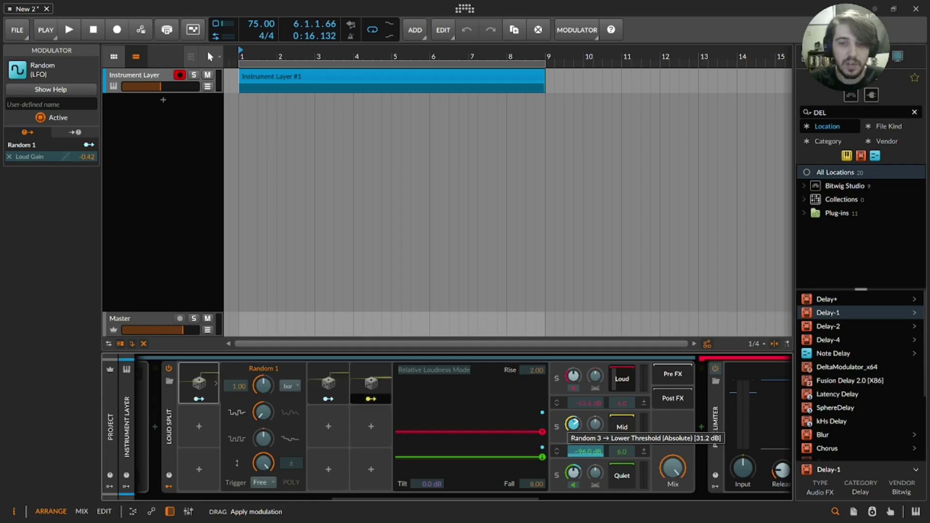
# Play the clip to hear the modulated Loud Split thresholds, stop playback and leave Random 3's mapping mode.
pyautogui.press('space')
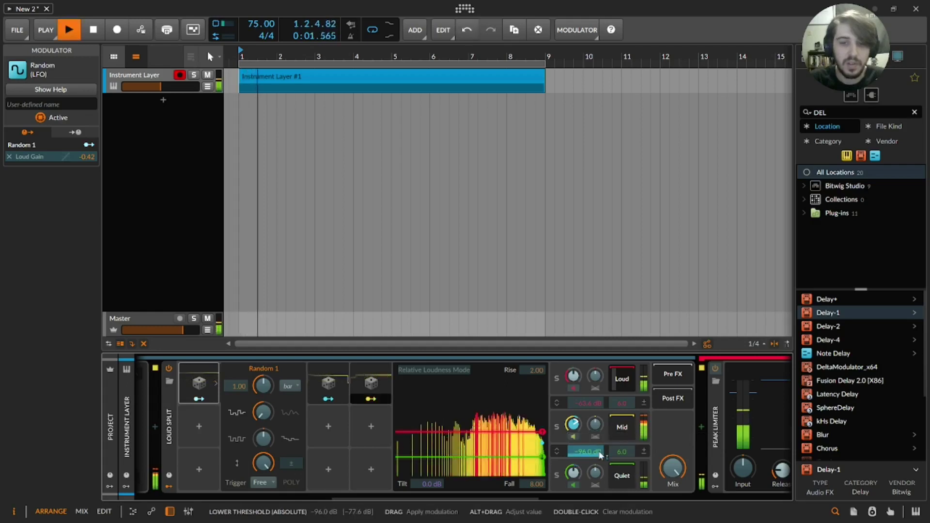
pyautogui.press('space')
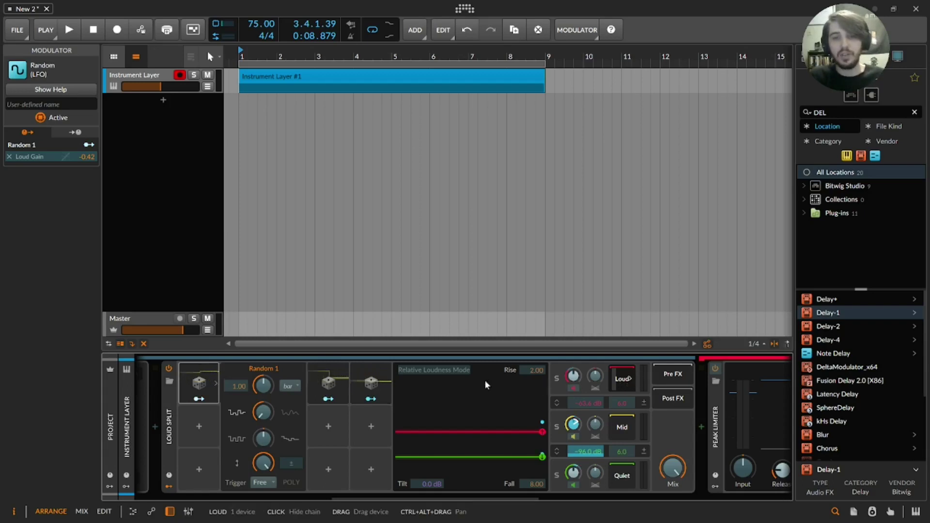
pyautogui.click(371, 400)
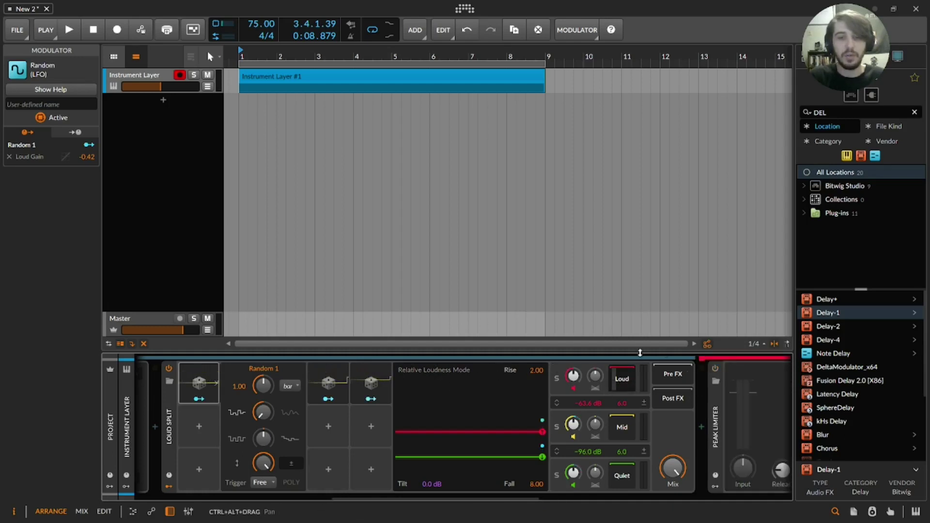
# Play the clip with the first Peak Limiter bypassed, turn the limiter back on and listen again.
pyautogui.press('space')
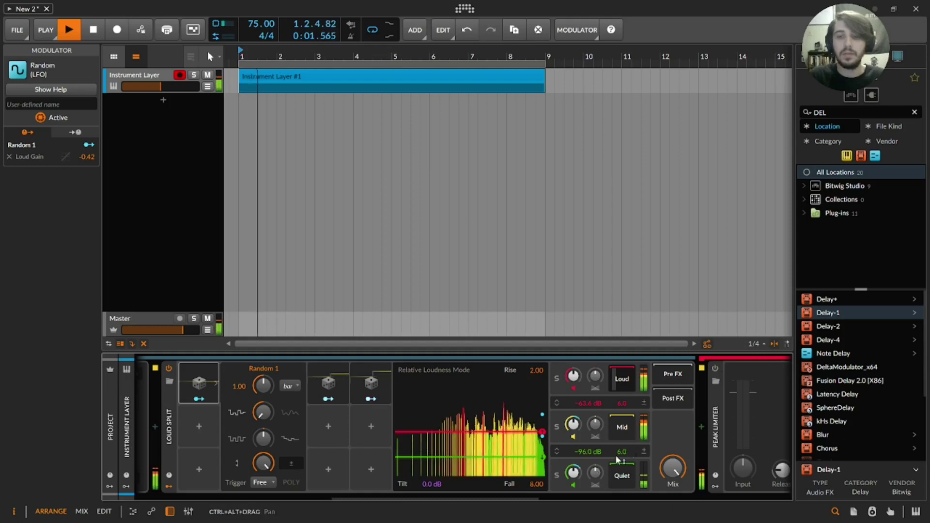
pyautogui.moveTo(531, 496); pyautogui.dragTo(559, 498)
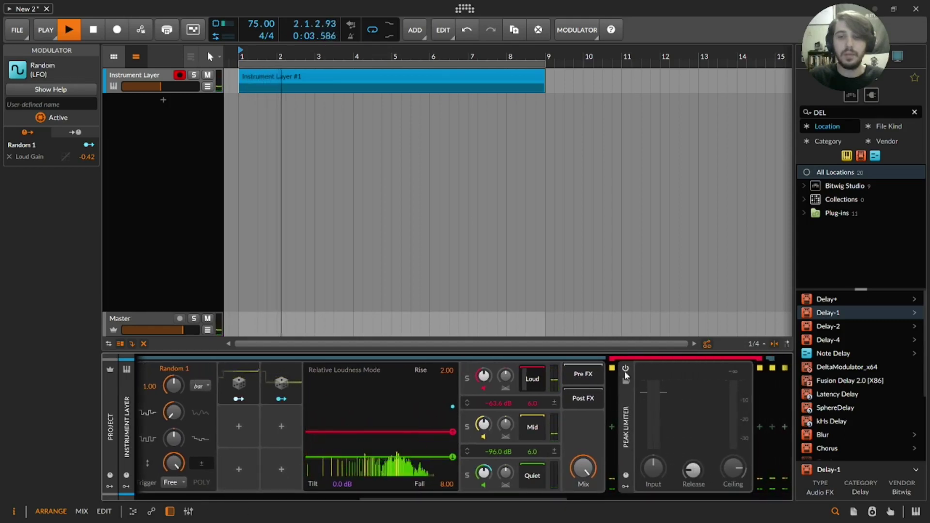
pyautogui.press('space')
pyautogui.press('space')
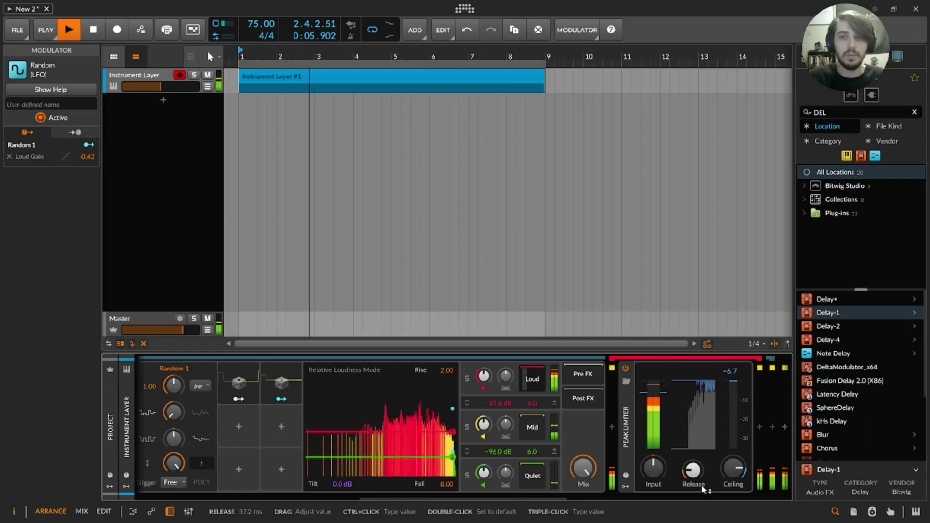
pyautogui.press('space')
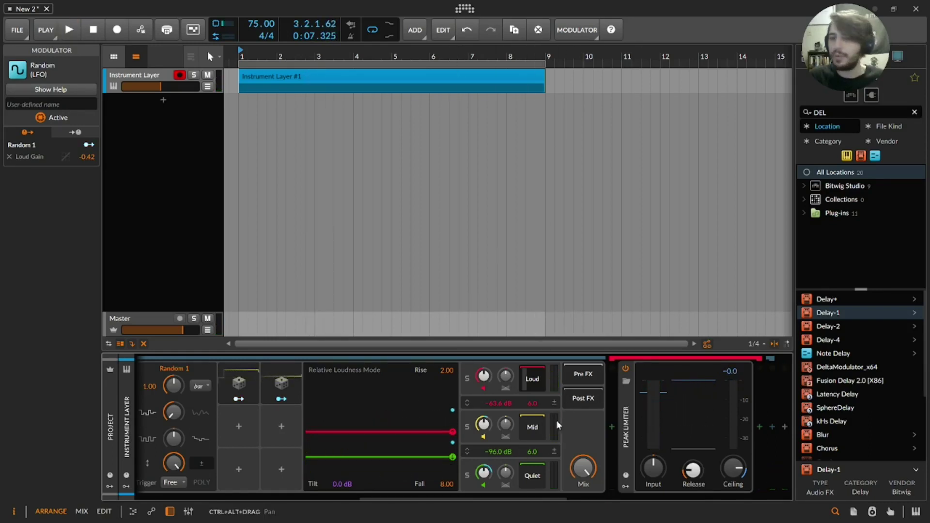
# Review the limiters following Loud Split and try adjusting Loud Split's tilt while the clip plays.
pyautogui.moveTo(446, 496); pyautogui.dragTo(533, 504)
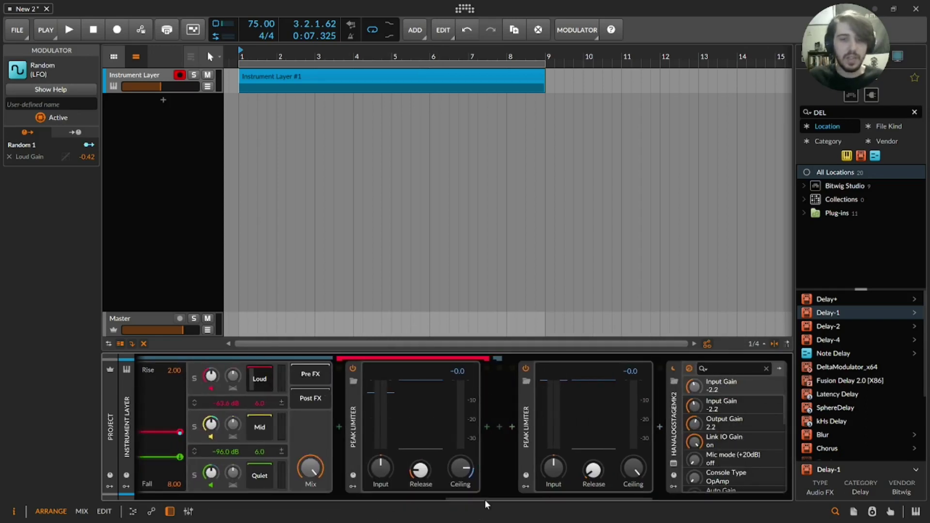
pyautogui.moveTo(478, 499); pyautogui.dragTo(405, 485)
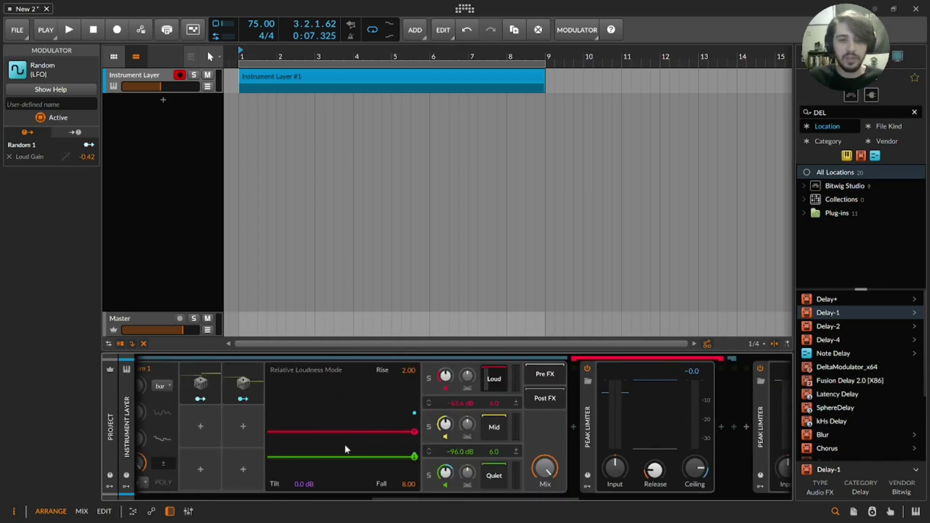
pyautogui.press('space')
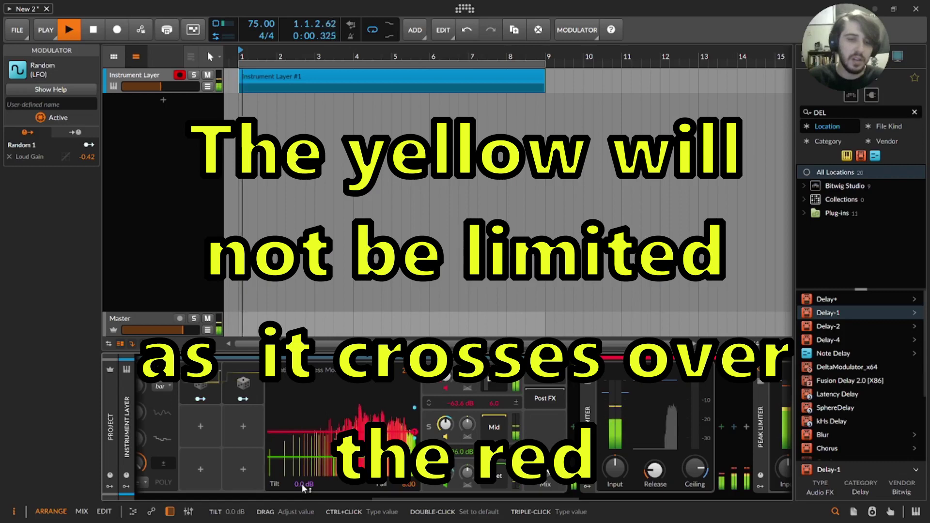
pyautogui.moveTo(302, 484); pyautogui.dragTo(301, 468)
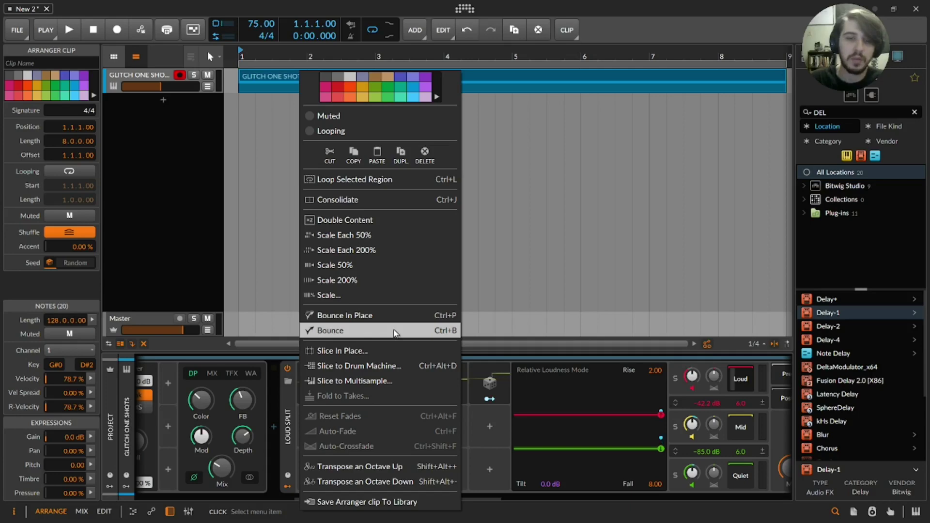
# Bounce the GLITCH ONE SHOTS clip to a new audio track with Post-Fader as source and 32-bit floating-point depth.
pyautogui.click(395, 333)
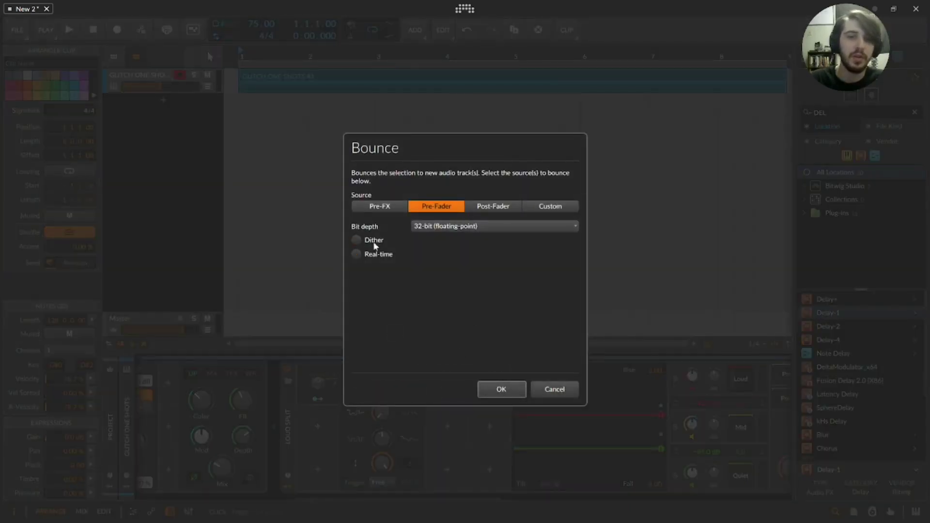
pyautogui.click(491, 210)
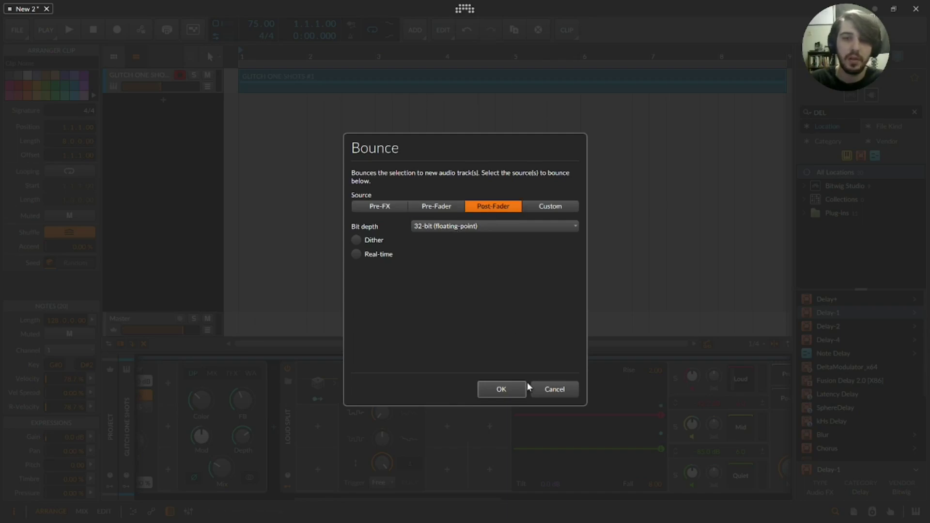
pyautogui.click(502, 389)
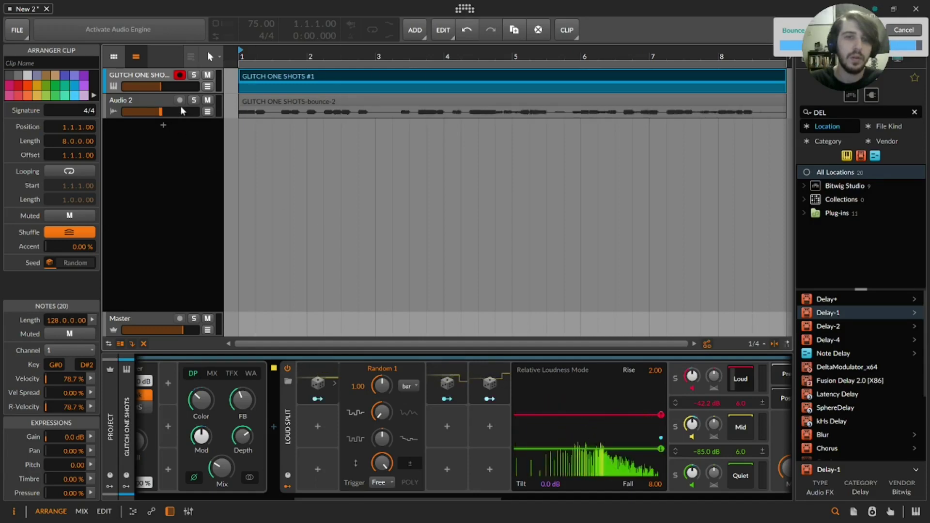
# Solo the Audio 2 track and play the bounced audio from the start of bar 1.
pyautogui.click(194, 99)
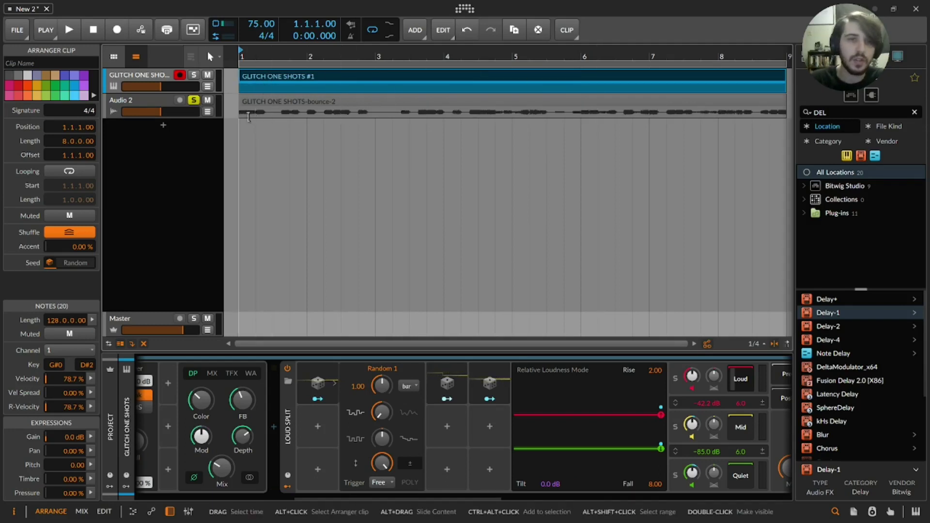
pyautogui.click(239, 128)
pyautogui.press('space')
# Build a multi-selection of the nearly silent slices on Audio 2, working backwards through bars 8, 7 and 6.
pyautogui.moveTo(274, 57); pyautogui.dragTo(340, 97)
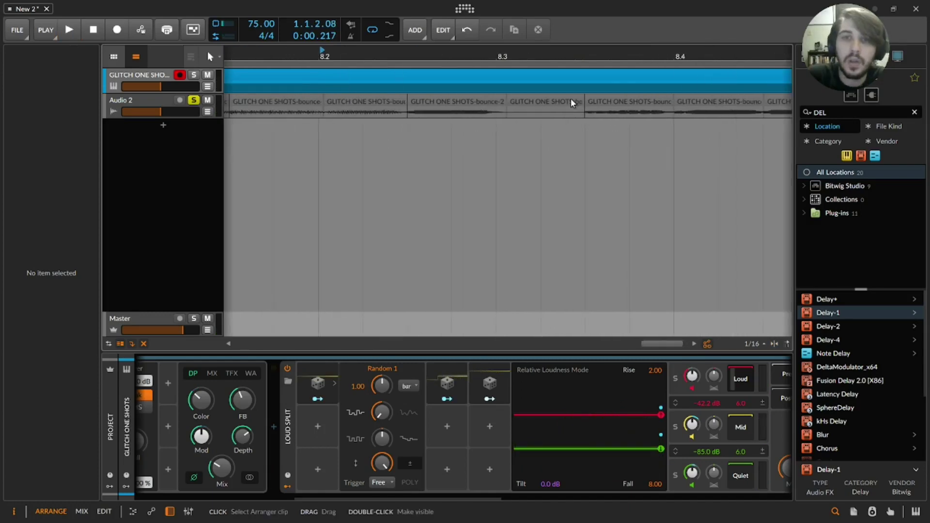
pyautogui.click(571, 99)
pyautogui.moveTo(411, 57); pyautogui.dragTo(648, 35)
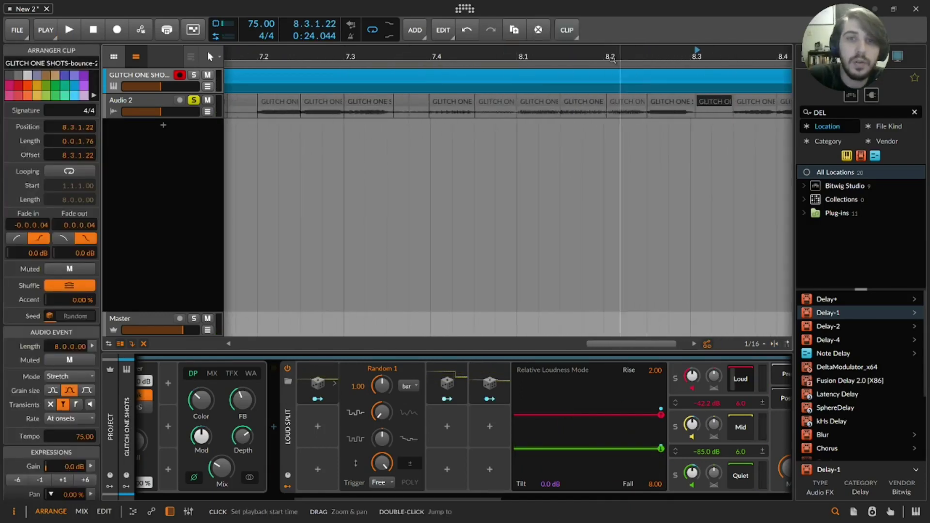
pyautogui.moveTo(306, 54); pyautogui.dragTo(498, 56)
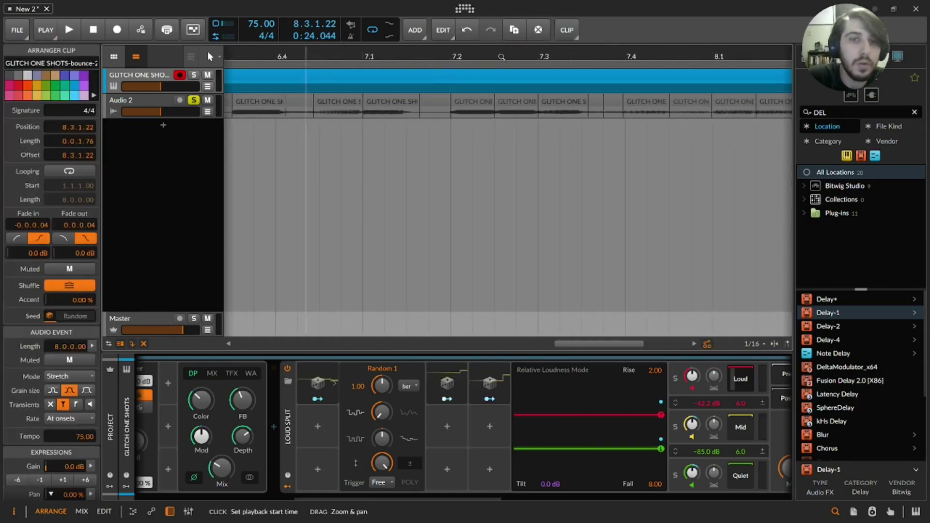
pyautogui.keyDown('ctrl'); pyautogui.click(439, 103); pyautogui.keyUp('ctrl')
pyautogui.moveTo(317, 55); pyautogui.dragTo(616, 59)
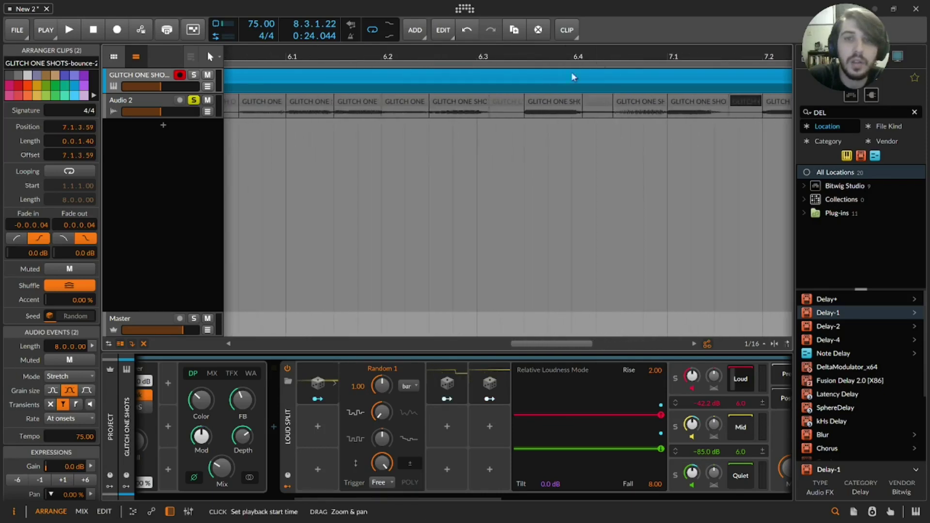
pyautogui.keyDown('ctrl'); pyautogui.click(506, 101); pyautogui.keyUp('ctrl')
pyautogui.moveTo(317, 57); pyautogui.dragTo(455, 57)
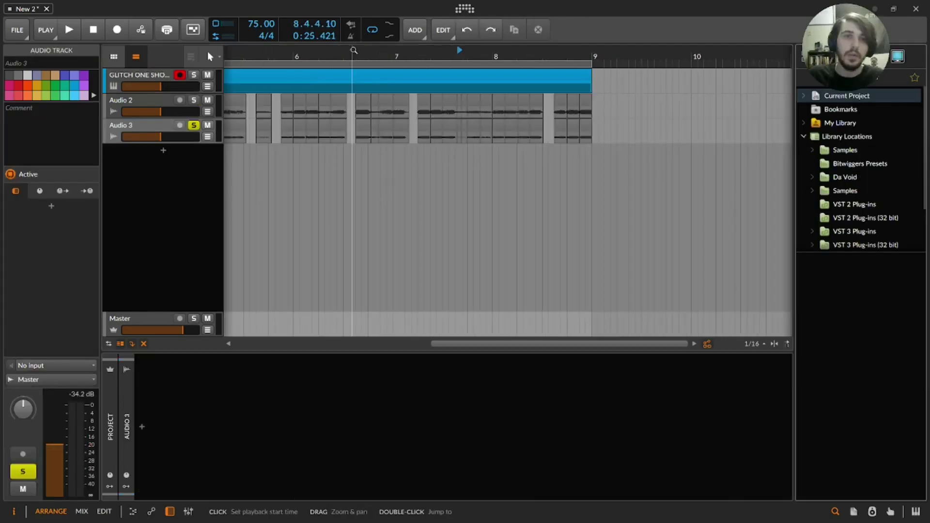
# Fit the whole arrangement in view and list the audio files in the current project's bounce folder.
pyautogui.press('z')
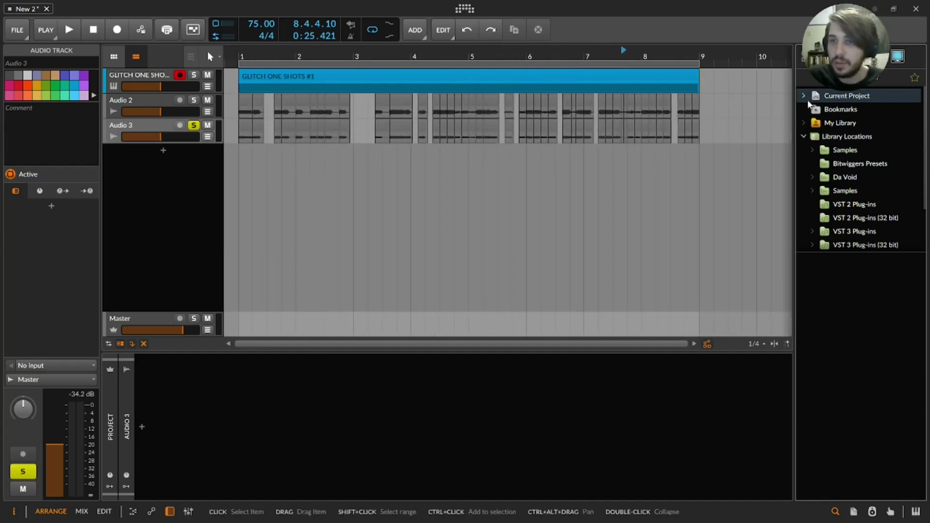
pyautogui.click(806, 98)
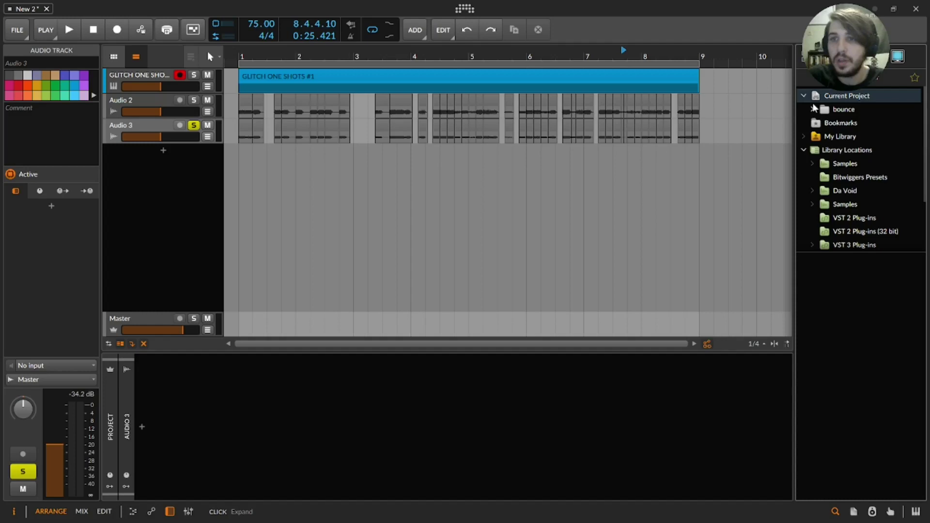
pyautogui.click(812, 109)
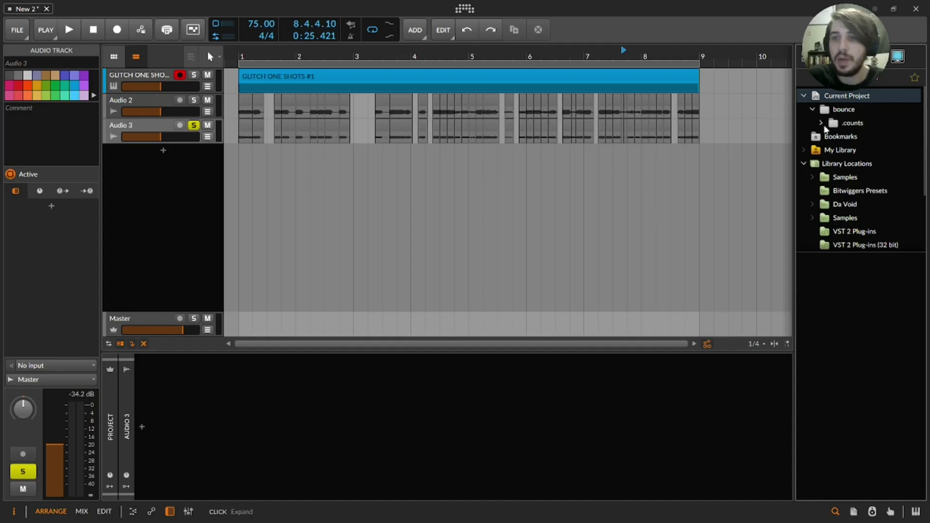
pyautogui.click(850, 123)
pyautogui.click(846, 110)
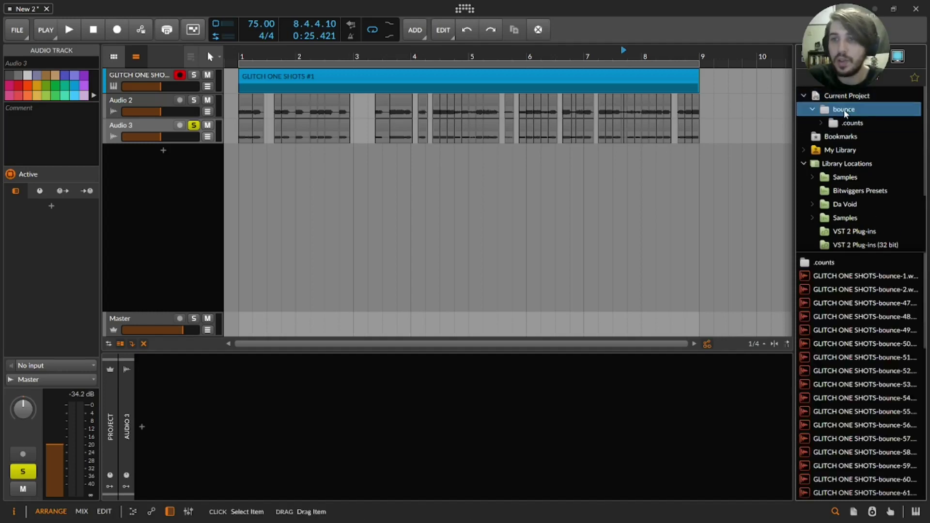
# Audition the last sliced bounce file and the full-length GLITCH ONE SHOTS bounce-1 and bounce-2 files.
pyautogui.scroll(-10, 857, 310)
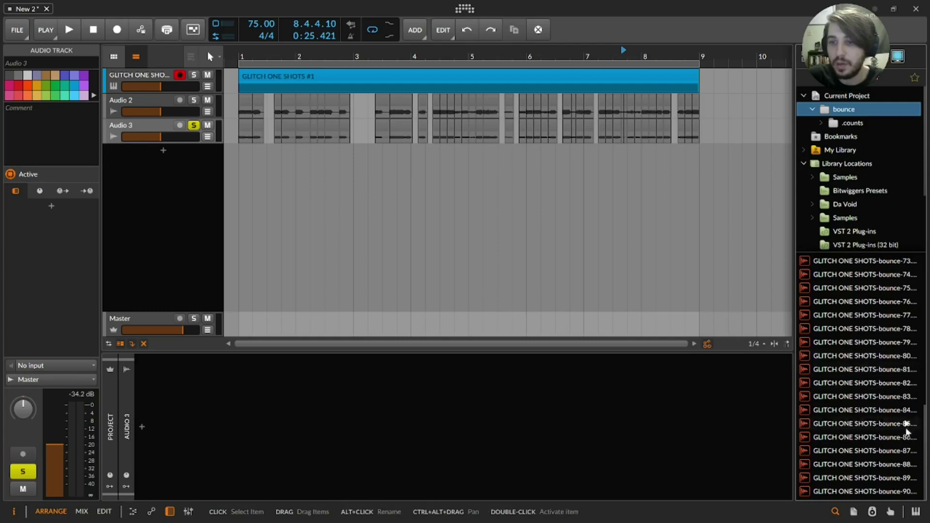
pyautogui.click(909, 492)
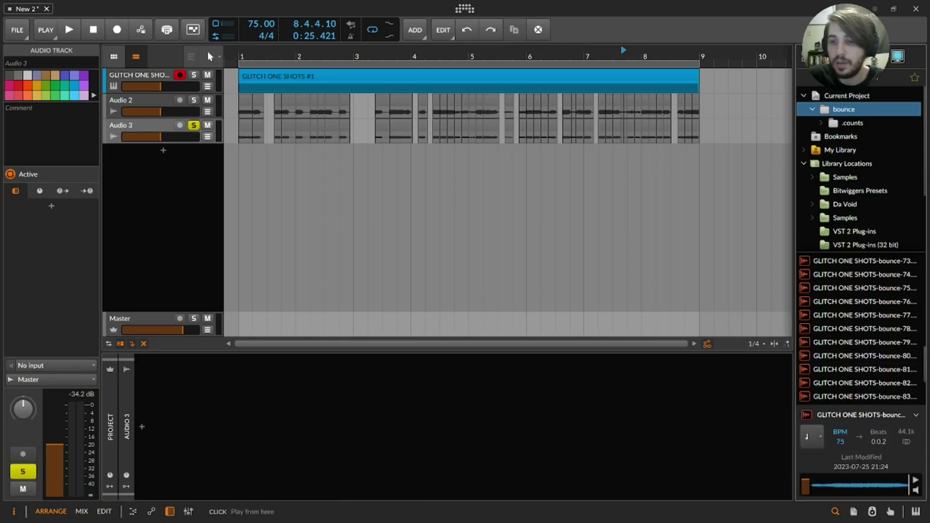
pyautogui.scroll(10, 904, 291)
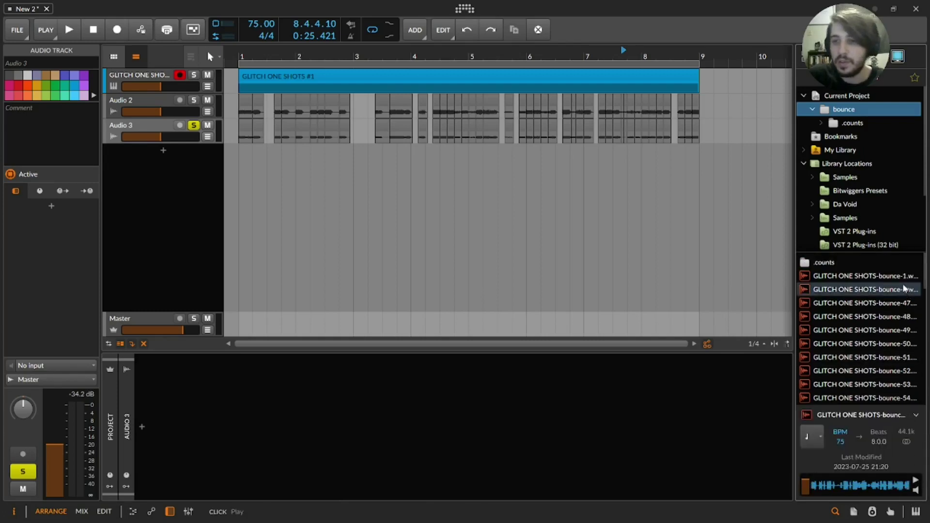
pyautogui.click(907, 275)
pyautogui.click(907, 288)
pyautogui.click(905, 276)
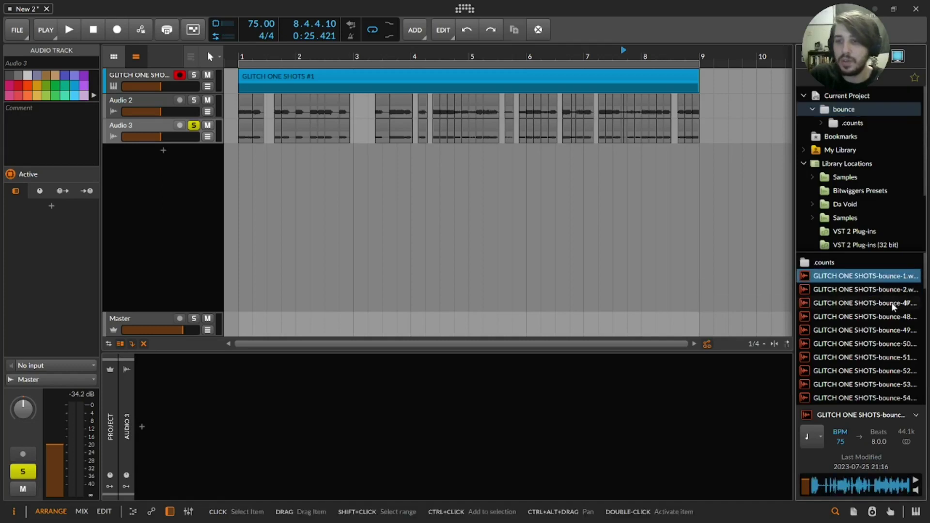
# Select the sliced bounce files from bounce-47 to the last one and place them on separate new tracks below Audio 3 in bar 1.
pyautogui.click(893, 306)
pyautogui.scroll(-10, 891, 372)
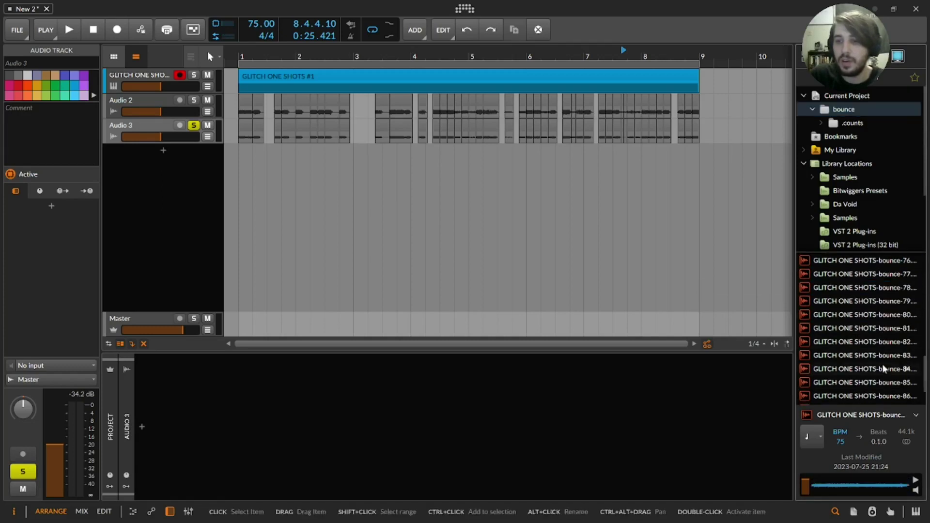
pyautogui.keyDown('shift'); pyautogui.click(853, 398); pyautogui.keyUp('shift')
pyautogui.scroll(10, 845, 349)
pyautogui.moveTo(839, 312); pyautogui.dragTo(711, 286)
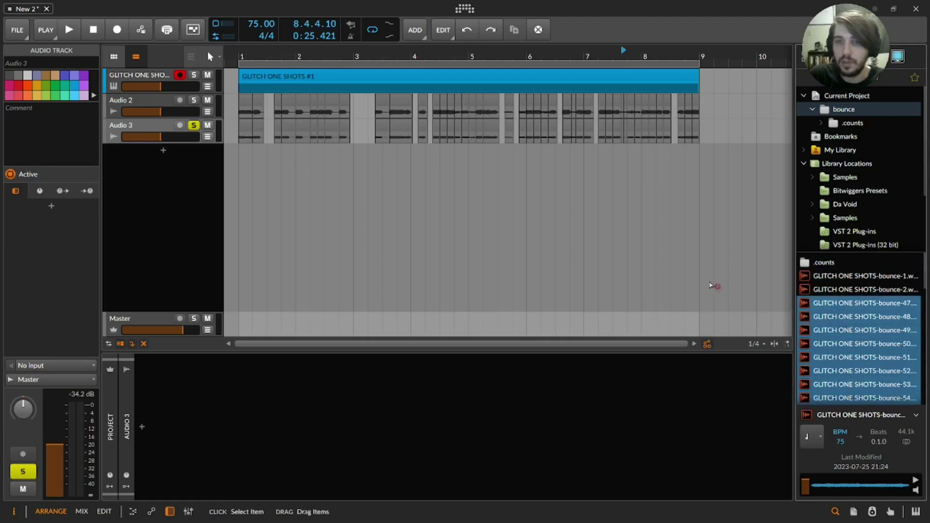
pyautogui.moveTo(239, 151); pyautogui.dragTo(245, 156)
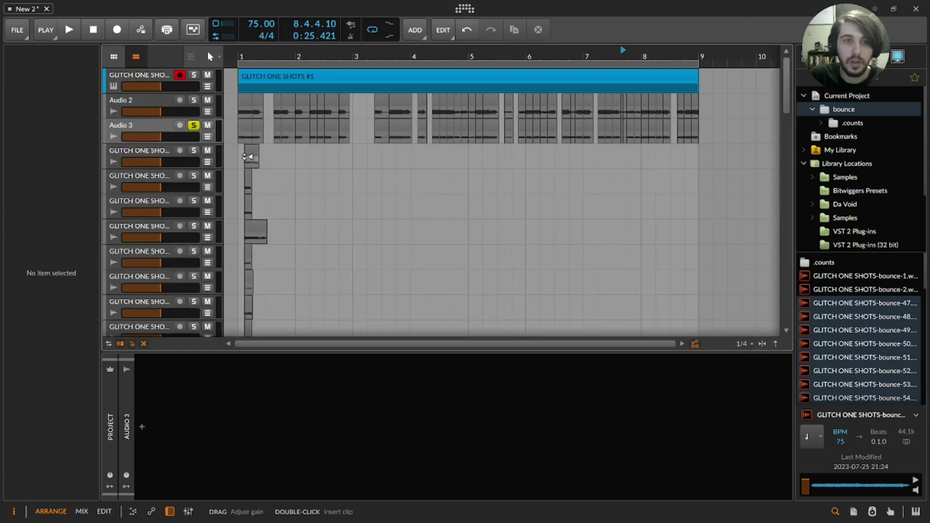
# Review the sliced one-shot clips stacked at the start of bar 1 on their separate tracks.
pyautogui.click(248, 155)
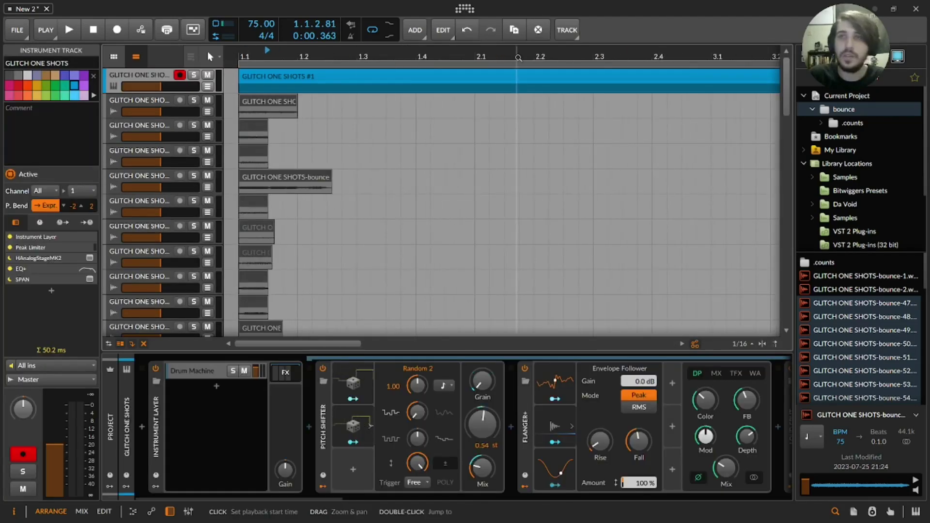
pyautogui.scroll(-10, 268, 192)
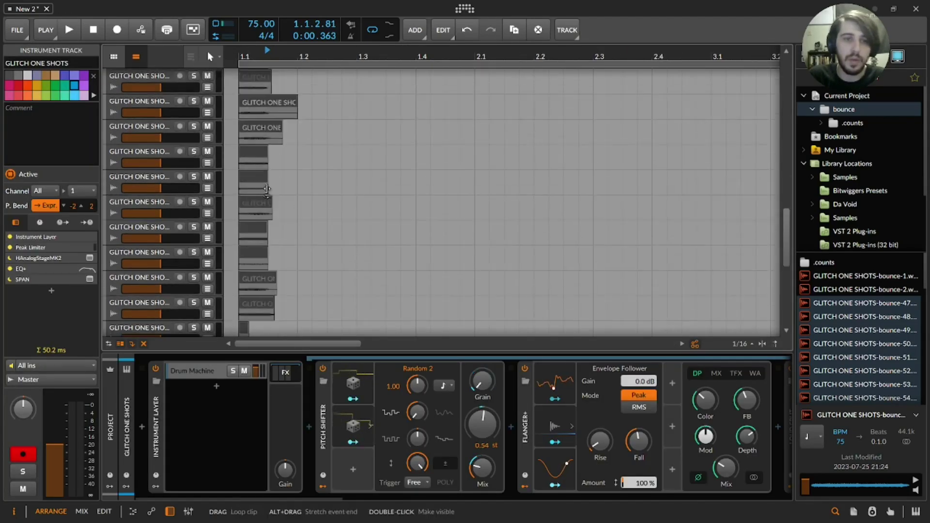
pyautogui.scroll(10, 267, 192)
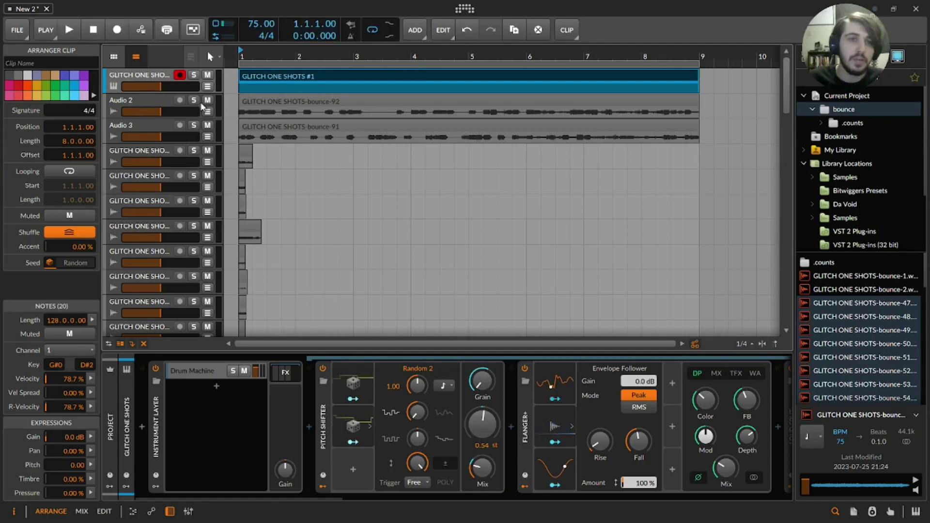
# Solo Audio 3 and play back its bounced GLITCH ONE SHOTS clip.
pyautogui.click(194, 125)
pyautogui.press('space')
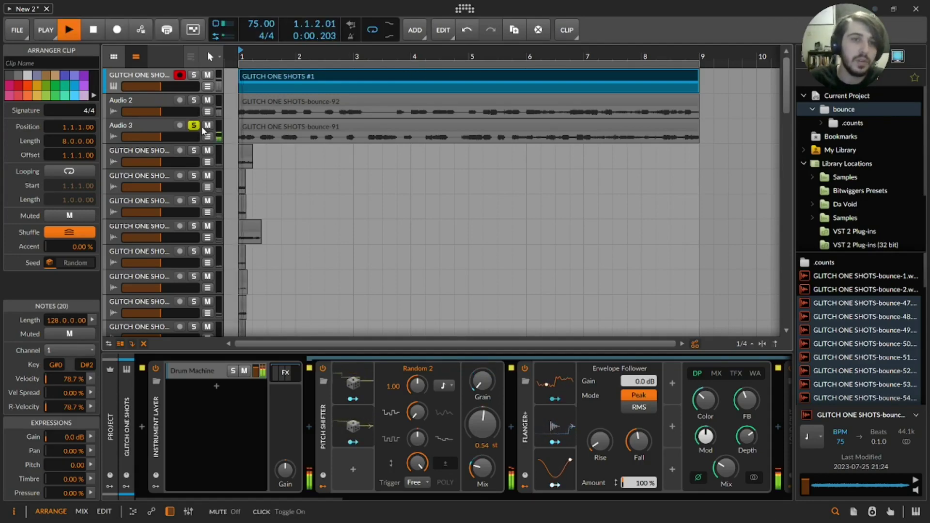
pyautogui.press('space')
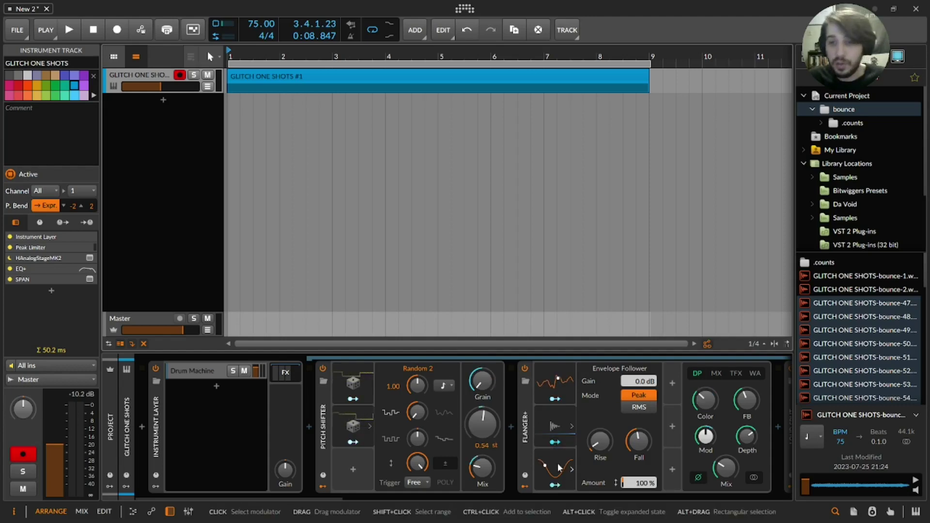
# Open the device chain of the Drum Machine layer inside Instrument Layer and bring Note Repeats into view.
pyautogui.click(193, 370)
pyautogui.click(173, 360)
pyautogui.click(177, 369)
pyautogui.click(192, 374)
pyautogui.moveTo(362, 497); pyautogui.dragTo(444, 497)
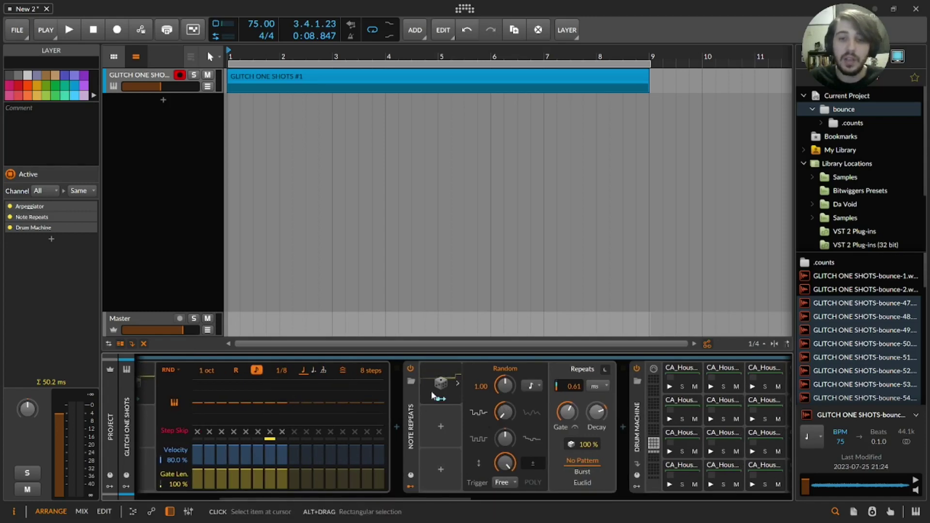
pyautogui.click(224, 107)
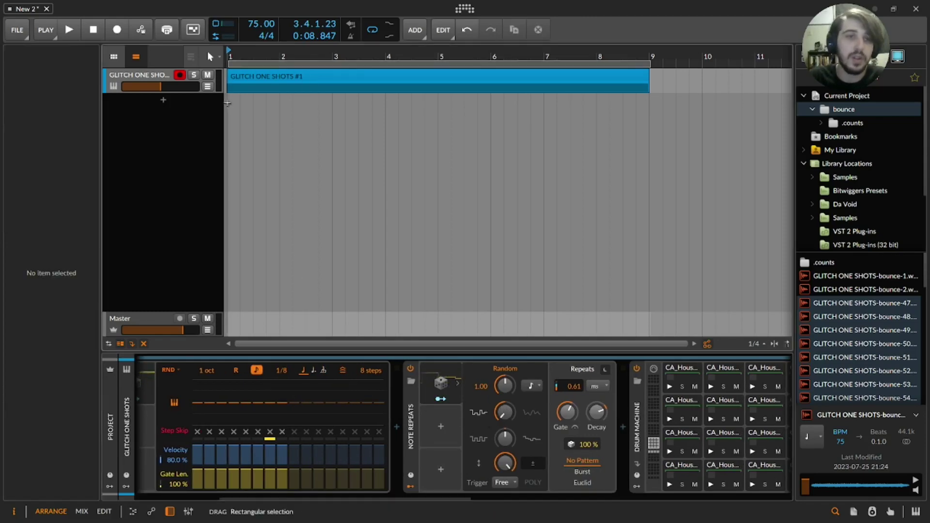
pyautogui.click(223, 103)
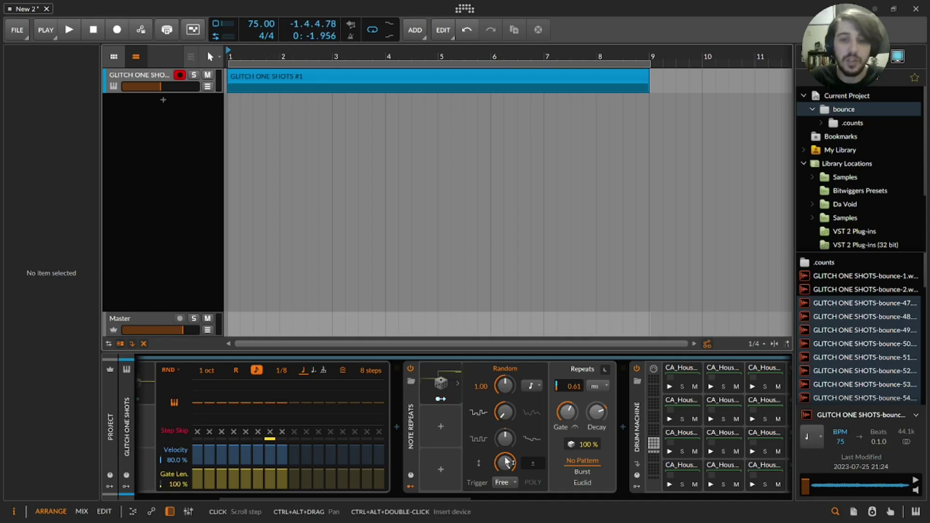
# Audition the Note Repeats Random modulator with Smooth at 100 %, and set Smooth back to 0 %.
pyautogui.press('space')
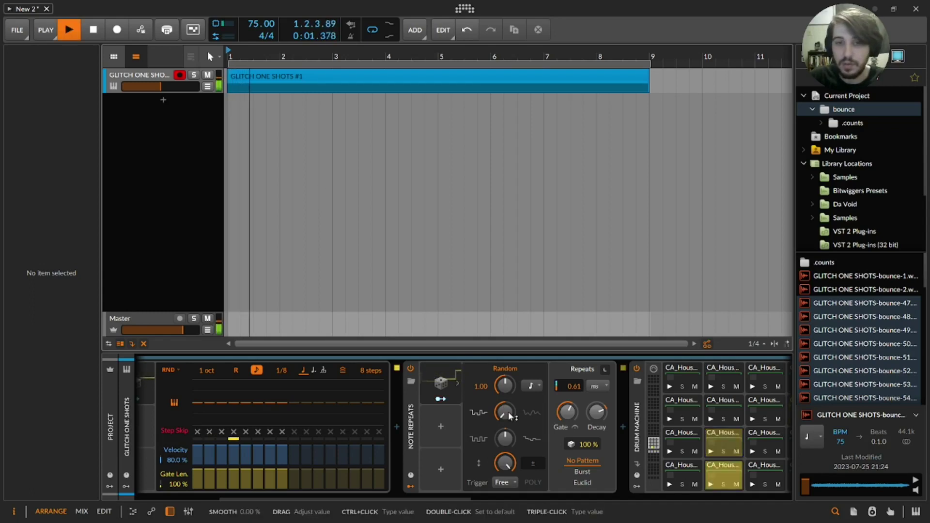
pyautogui.moveTo(510, 416); pyautogui.dragTo(509, 368)
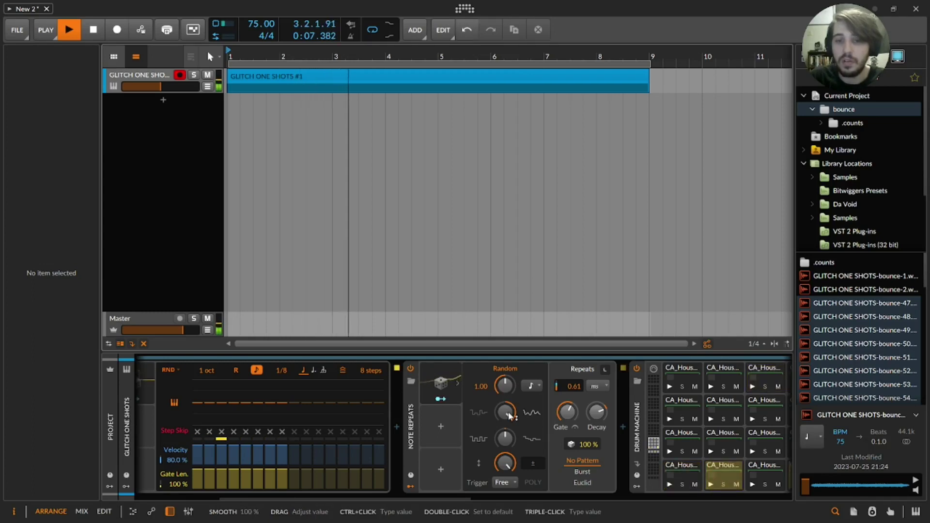
pyautogui.press('space')
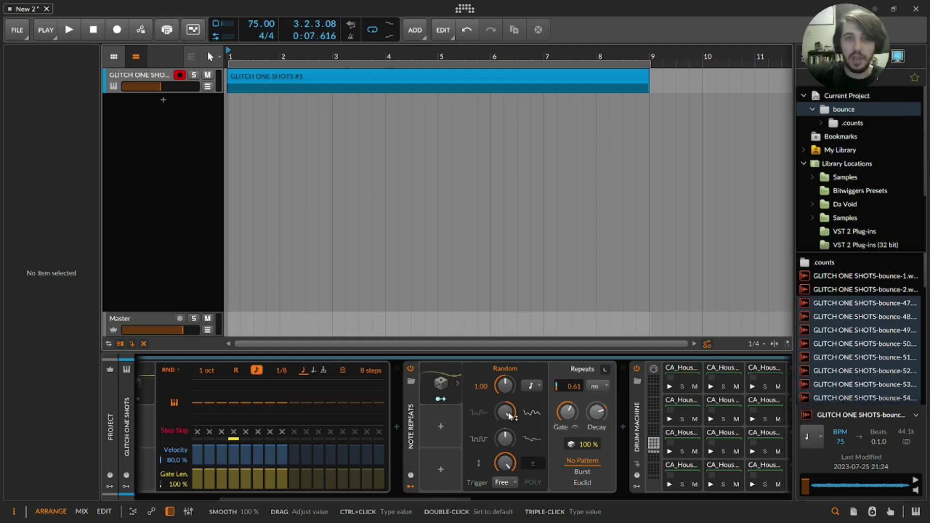
pyautogui.press('space')
pyautogui.moveTo(509, 413); pyautogui.dragTo(505, 475)
pyautogui.press('space')
pyautogui.press('space')
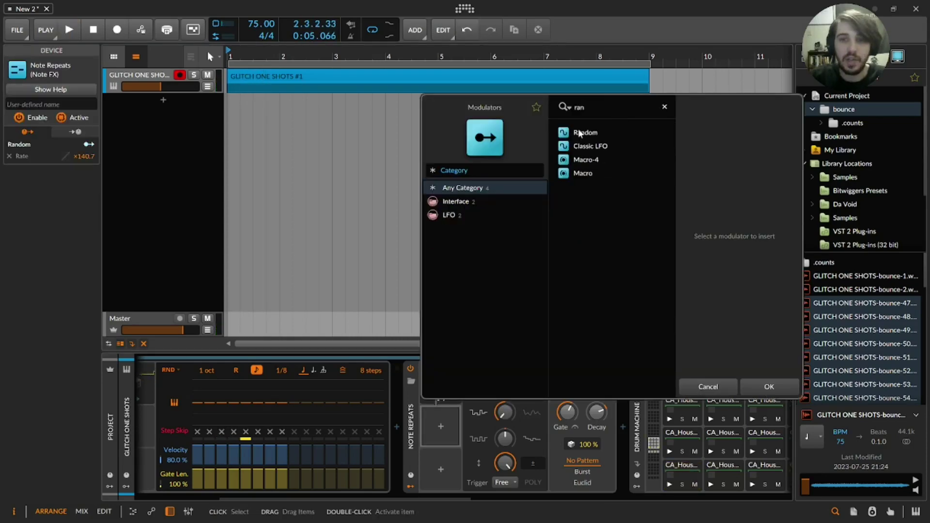
# Add two more Random modulators to Note Repeats, modulating Smooth by 0.788 and Feedback by 1.120, and set Random 3's timebase to an eighth note.
pyautogui.doubleClick(579, 133)
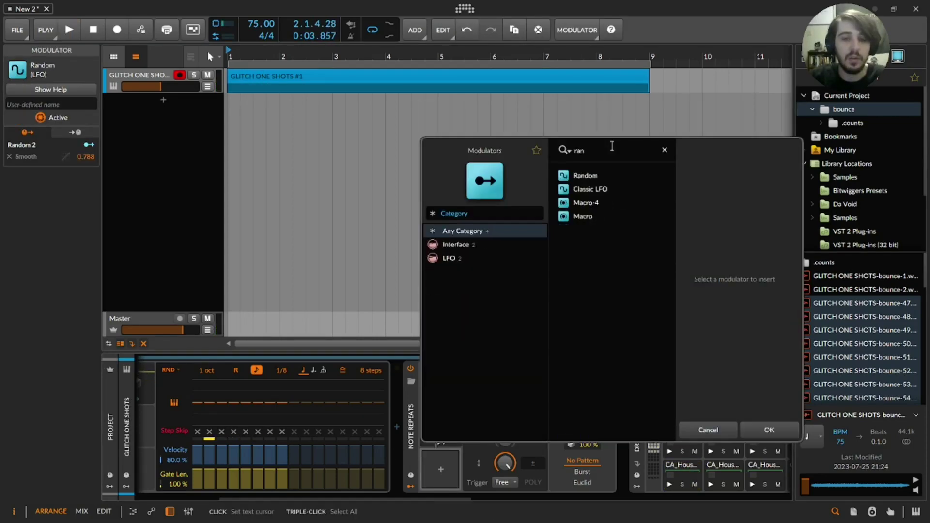
pyautogui.write('d')
pyautogui.doubleClick(589, 175)
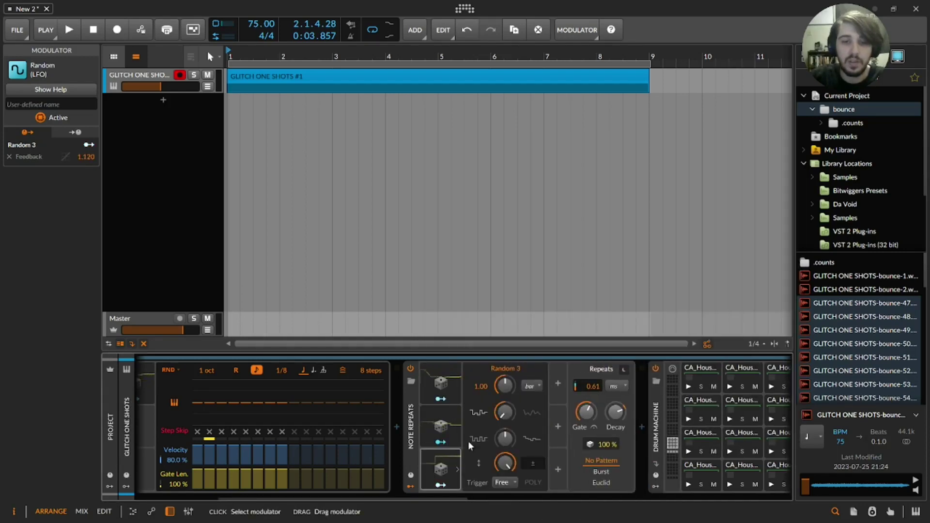
pyautogui.click(529, 386)
pyautogui.click(581, 208)
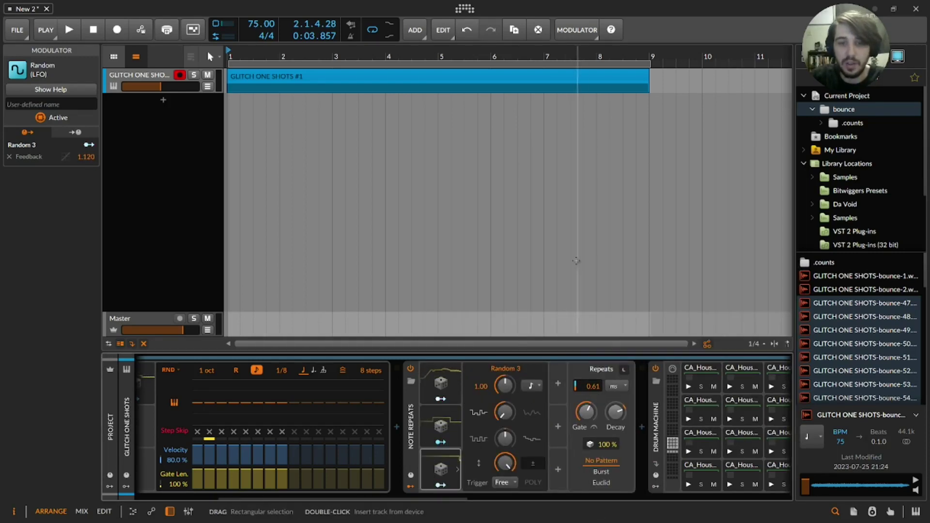
# Play the patch to hear Note Repeats with the added Random modulators.
pyautogui.press('space')
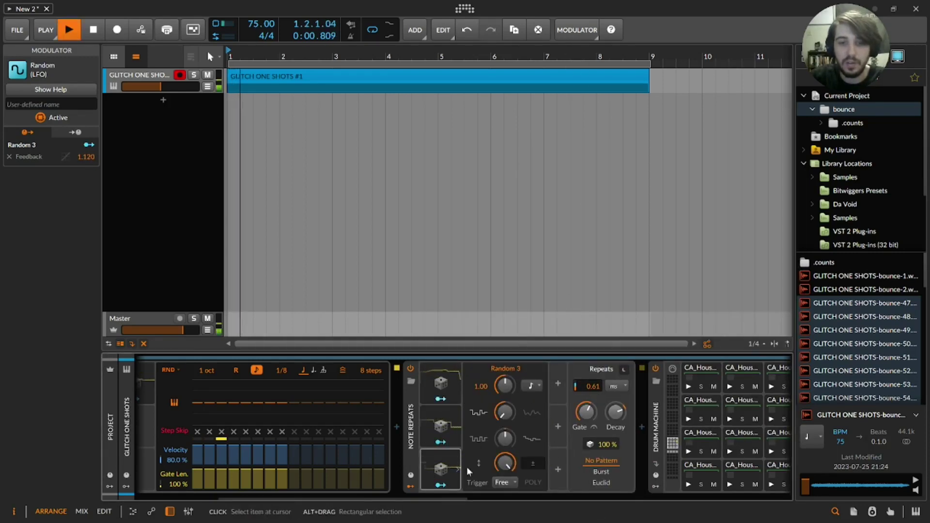
pyautogui.click(438, 471)
pyautogui.click(438, 471)
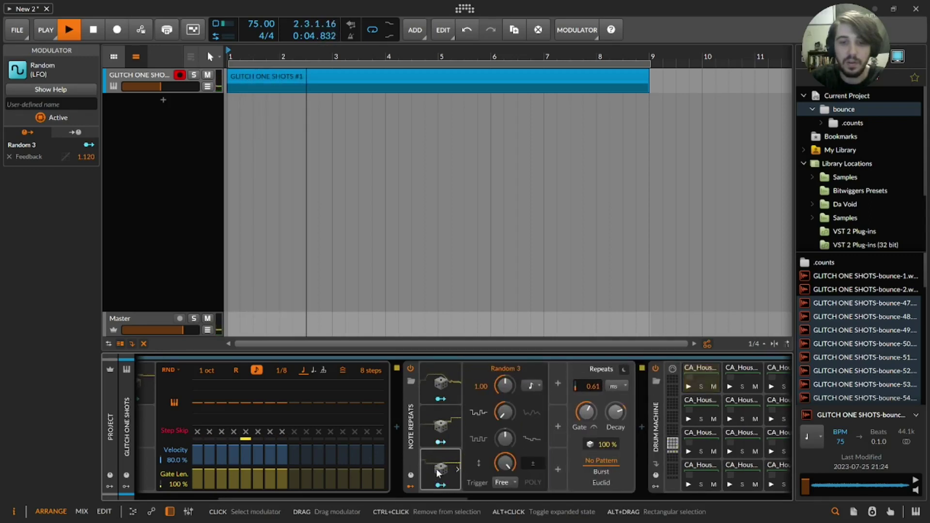
pyautogui.press('space')
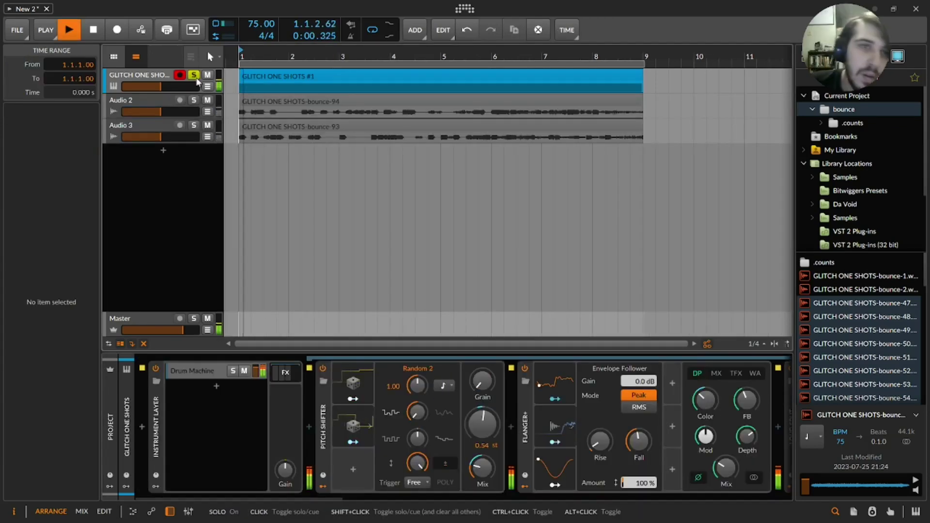
# Audition the soloed GLITCH ONE SHOTS track above its new bounces on Audio 2 and Audio 3.
pyautogui.press('space')
pyautogui.press('space')
pyautogui.press('space')
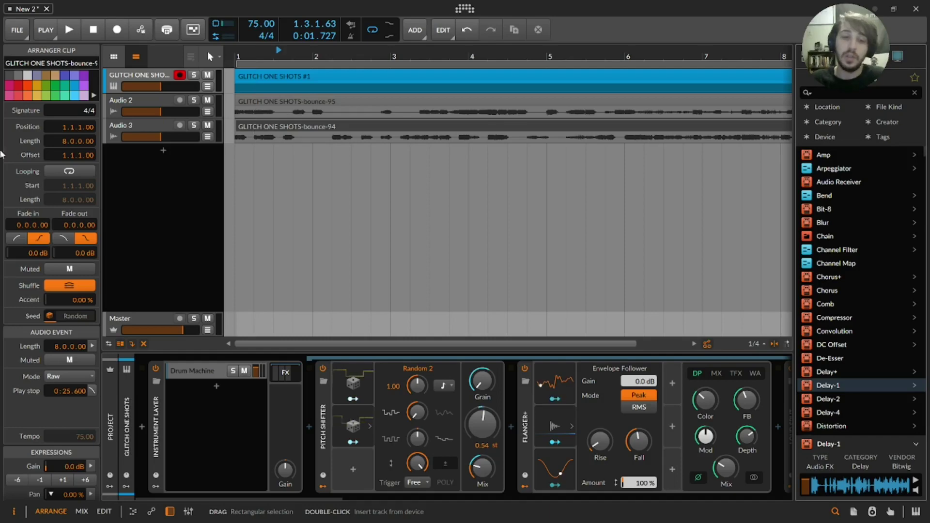
# Select the GLITCH ONE SHOTS track and show the Arpeggiator and Note Repeats devices of its Drum Machine layer.
pyautogui.click(140, 73)
pyautogui.moveTo(308, 469); pyautogui.dragTo(308, 480)
pyautogui.press('space')
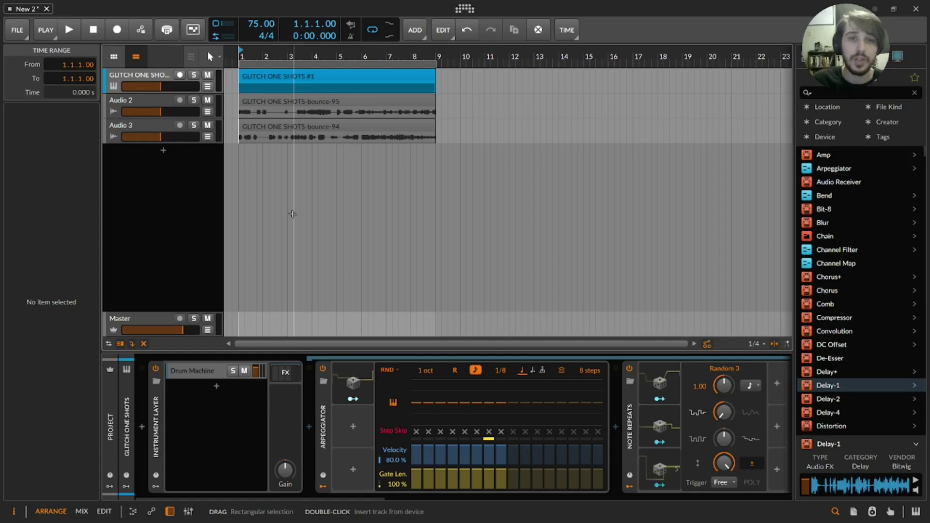
pyautogui.moveTo(308, 56); pyautogui.dragTo(527, 56)
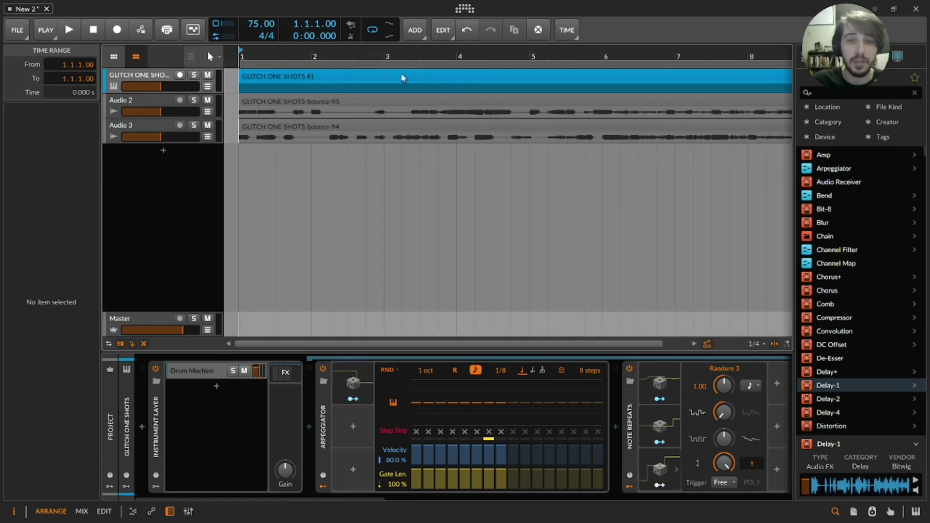
pyautogui.moveTo(273, 58); pyautogui.dragTo(262, 57)
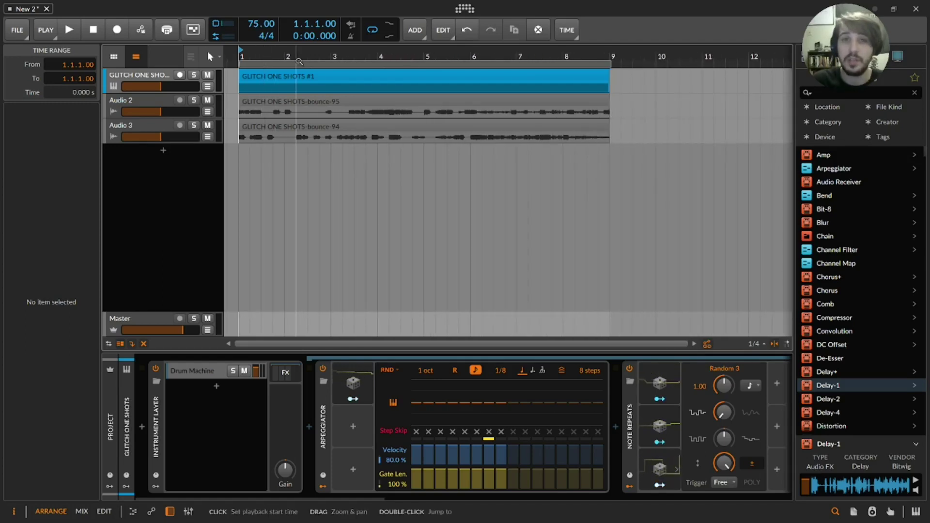